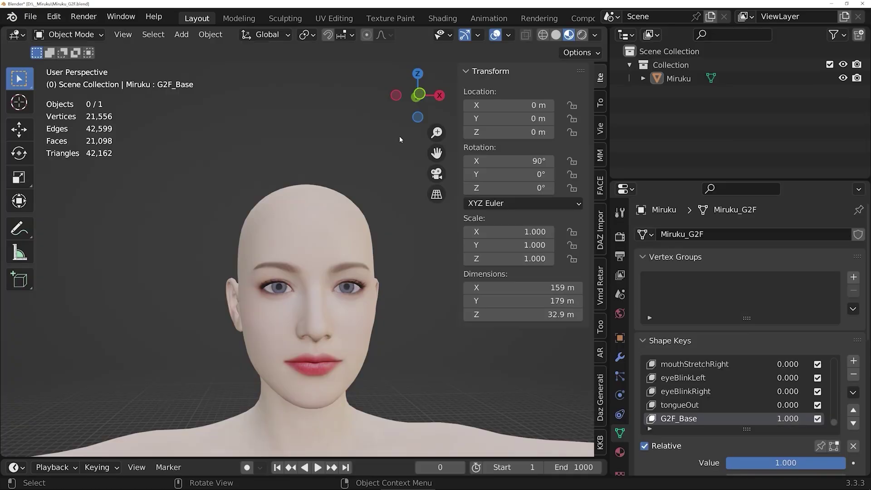
# - Select the Miruku object and switch it to Sculpt Mode
pyautogui.click(85, 36)
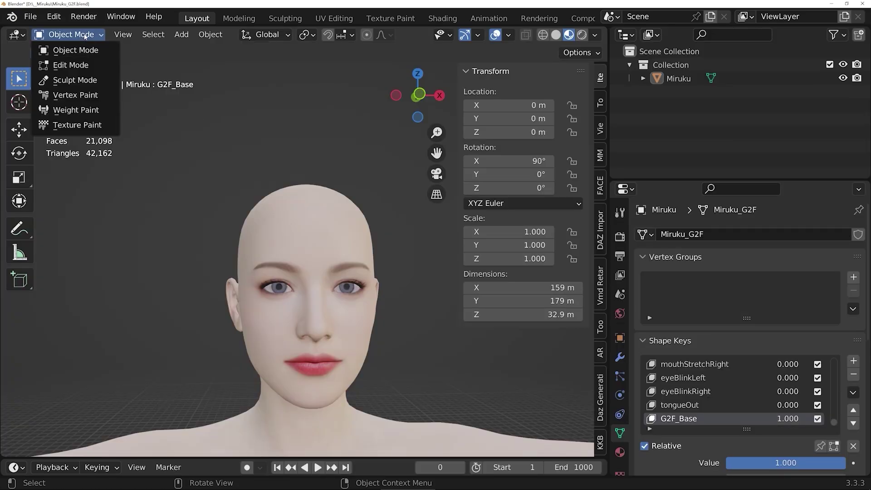
pyautogui.click(79, 98)
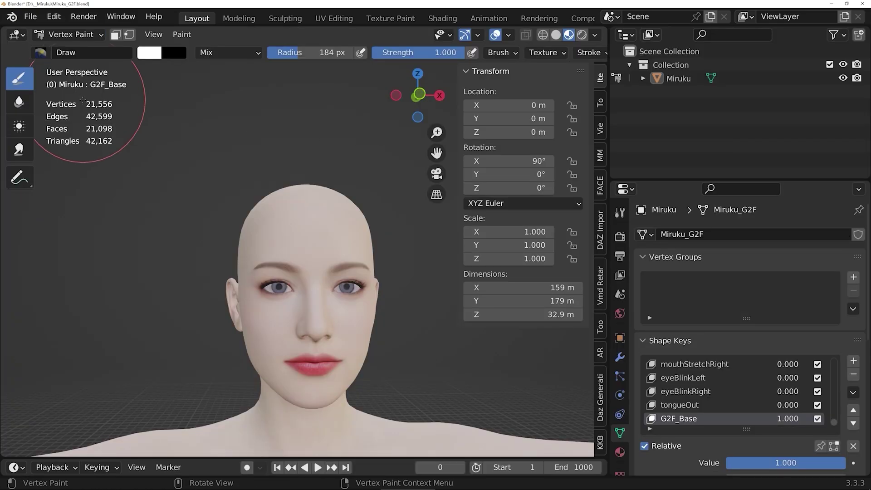
pyautogui.click(686, 79)
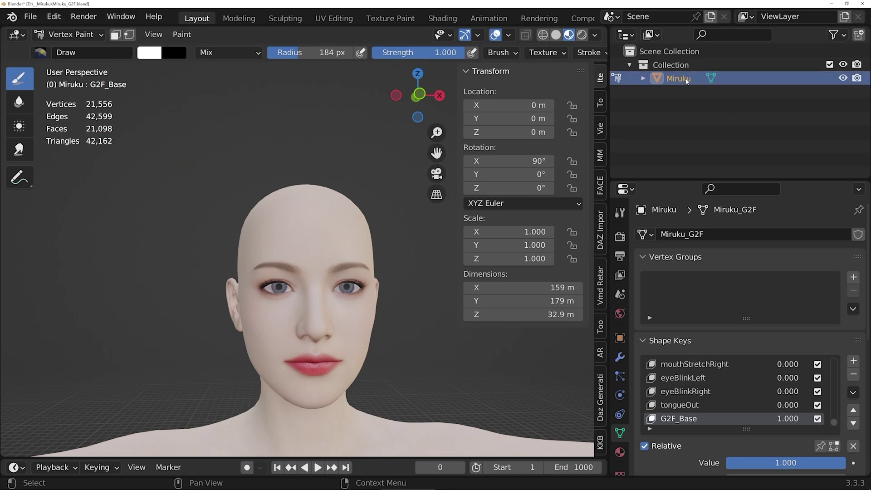
pyautogui.click(91, 34)
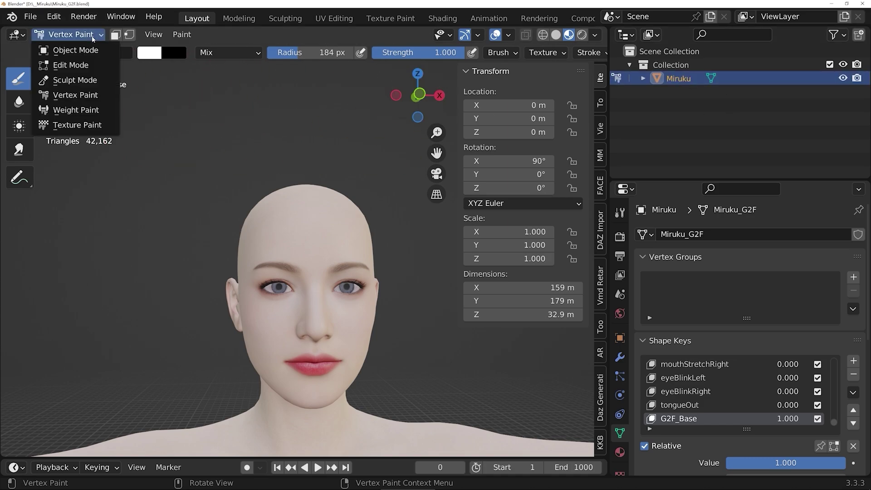
pyautogui.click(68, 80)
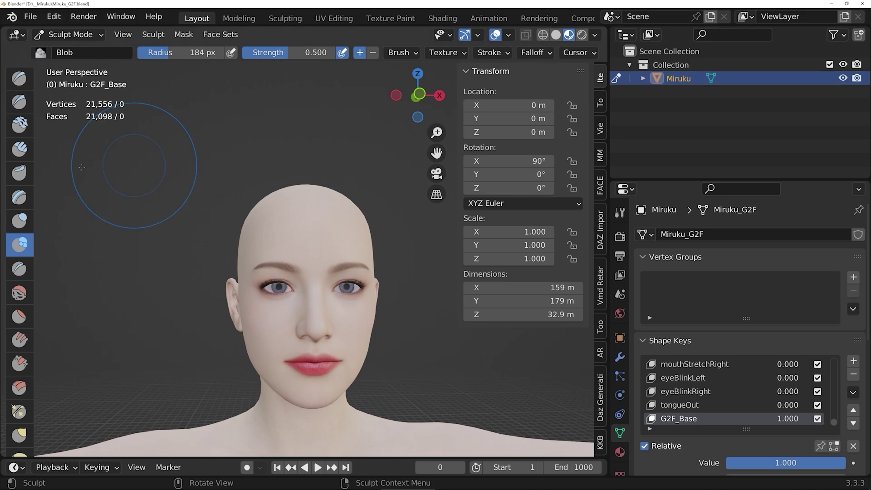
# - Choose the Draw sculpting brush and look through the available sculpting tools
pyautogui.scroll(-3, 20, 71)
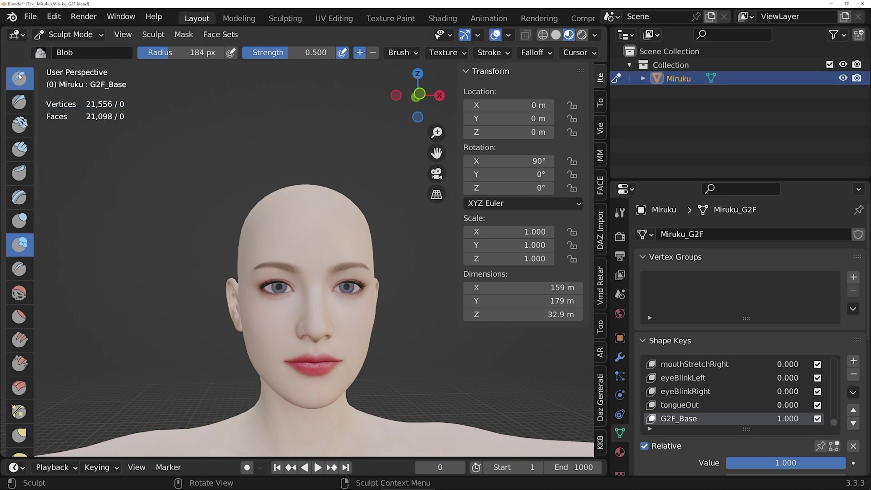
pyautogui.click(19, 71)
pyautogui.scroll(-1, 21, 196)
pyautogui.scroll(-15, 20, 196)
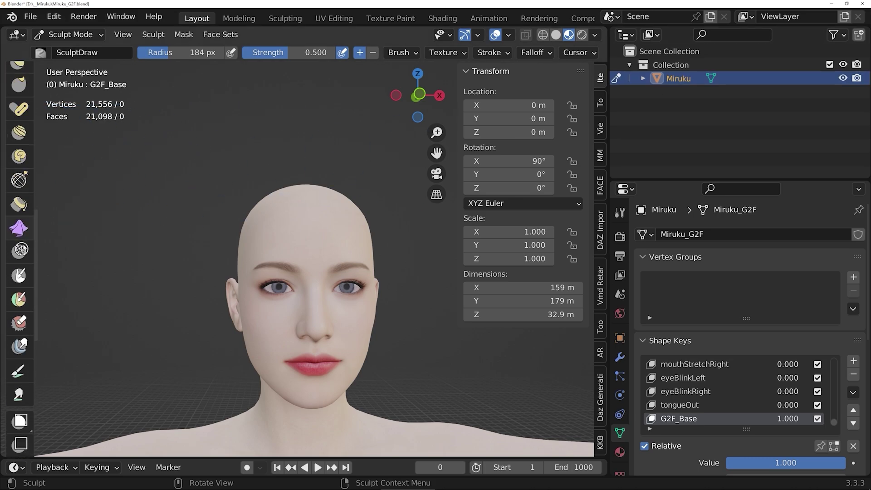
pyautogui.scroll(20, 25, 247)
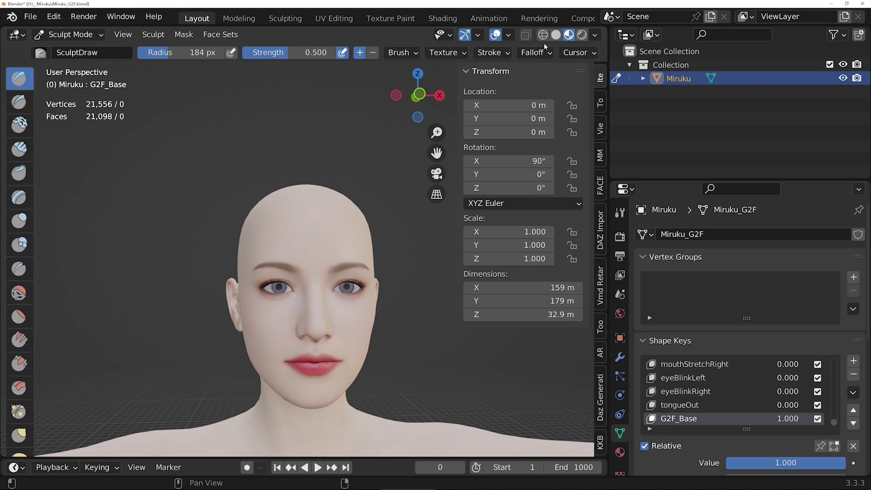
# - Turn on the Wireframe geometry overlay in the viewport to show the mesh topology on the head
pyautogui.click(509, 35)
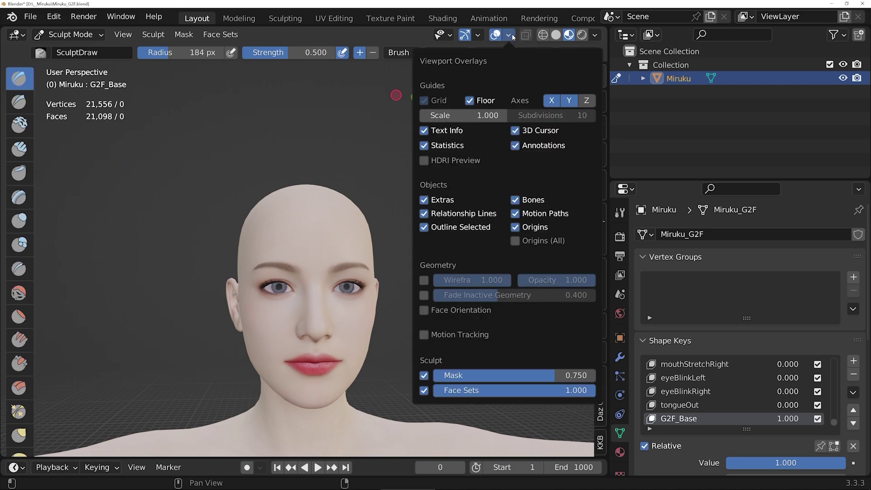
pyautogui.click(423, 280)
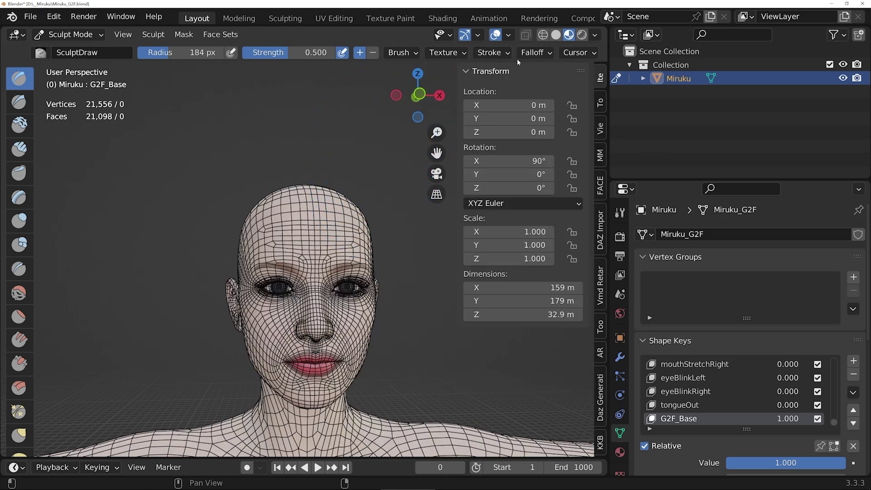
pyautogui.scroll(-1, 380, 175)
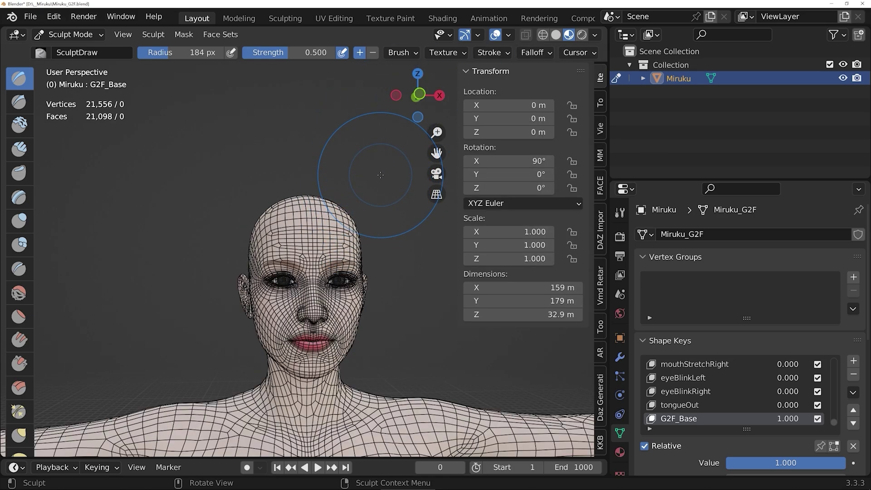
# - Widen the 3D viewport to reveal the X, Y and Z mirror options for sculpting and inspect the head mesh
pyautogui.moveTo(609, 59); pyautogui.dragTo(663, 59)
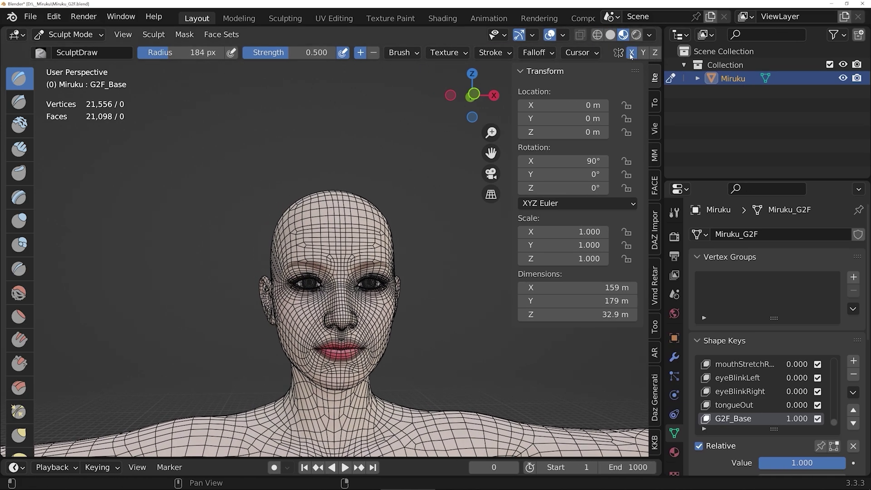
pyautogui.scroll(3, 427, 136)
pyautogui.keyDown('alt'); pyautogui.moveTo(435, 163); pyautogui.dragTo(449, 164, button='middle'); pyautogui.keyUp('alt')
pyautogui.scroll(-2, 471, 91)
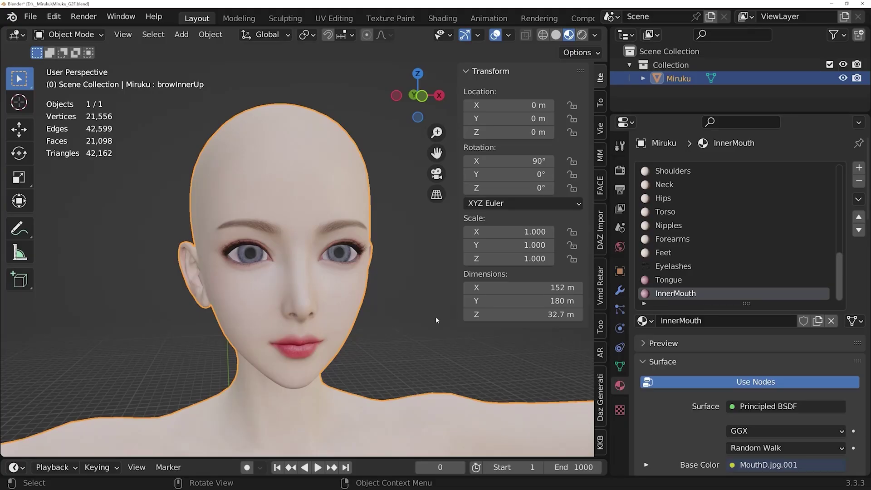
# - Set up a legacy Wavefront OBJ export of the Miruku mesh with Selection Only and Keep Vertex Order enabled
pyautogui.click(30, 18)
pyautogui.moveTo(68, 217)
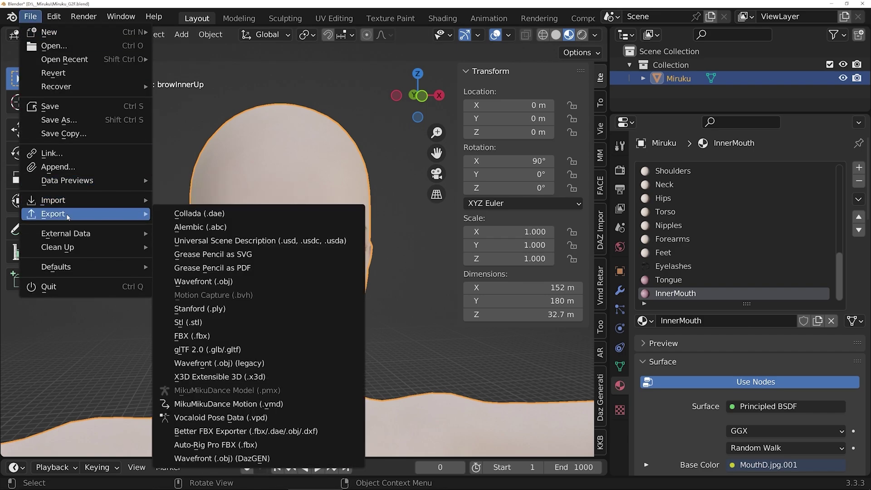
pyautogui.click(251, 362)
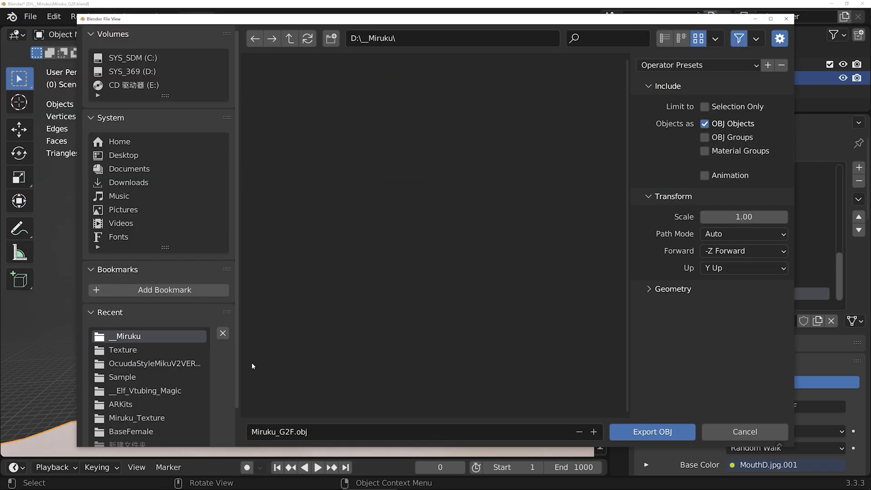
pyautogui.click(714, 107)
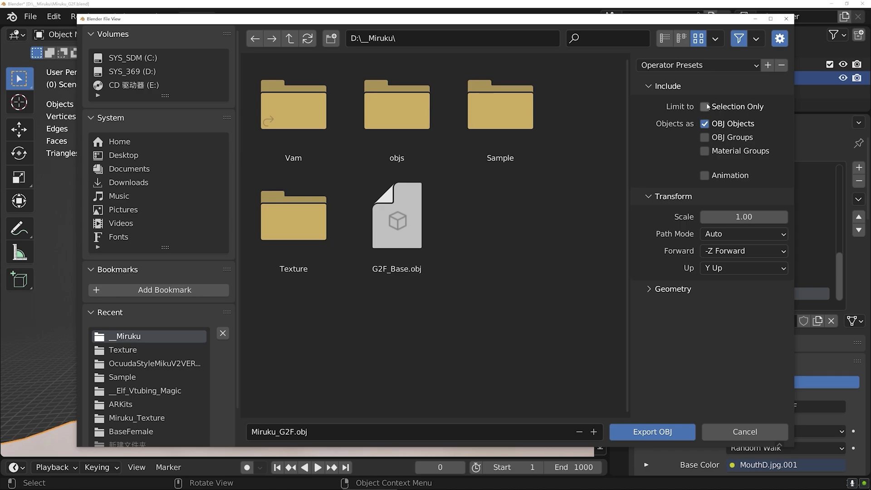
pyautogui.click(666, 289)
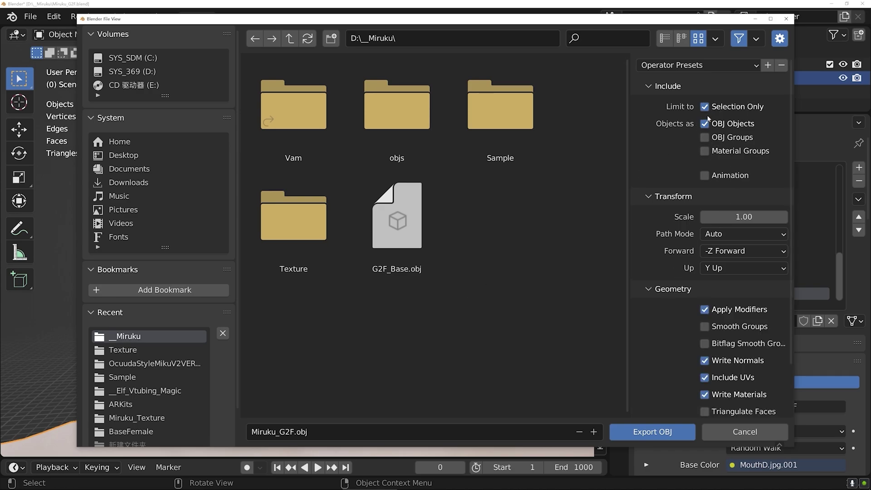
pyautogui.scroll(-3, 713, 291)
pyautogui.click(705, 406)
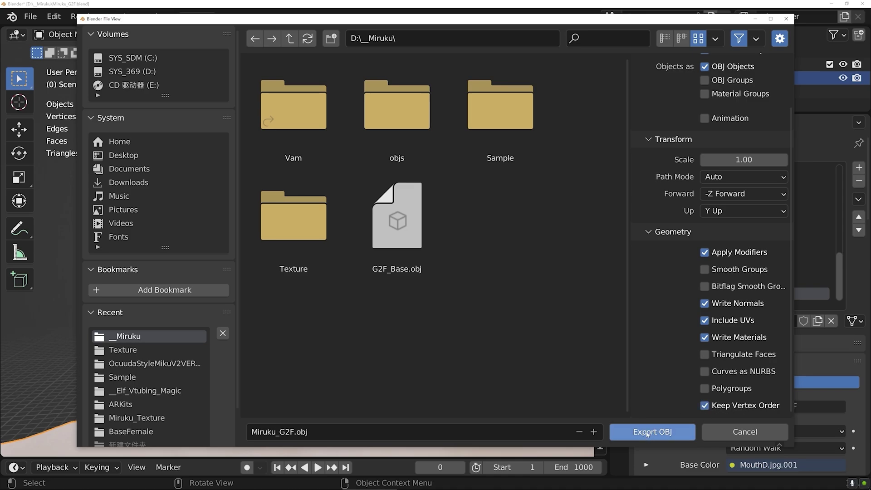
# - Name the export file Miruku_Full.obj and export it to the __Miruku folder
pyautogui.click(279, 431)
pyautogui.click(279, 432)
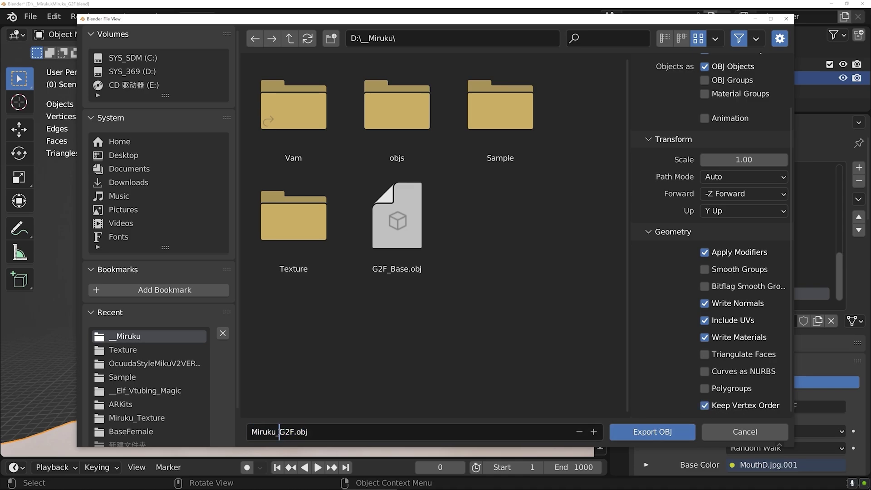
pyautogui.press('Delete')
pyautogui.press('Delete')
pyautogui.press('Delete')
pyautogui.write('Full')
pyautogui.click(652, 434)
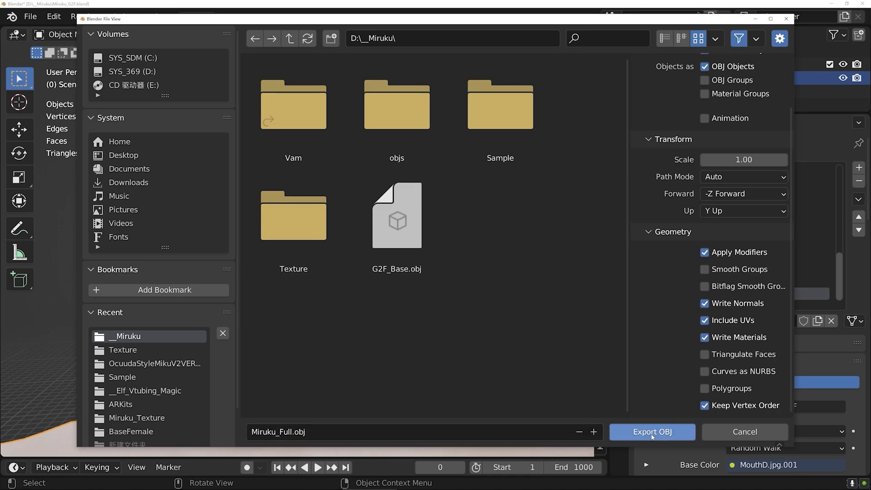
pyautogui.click(653, 436)
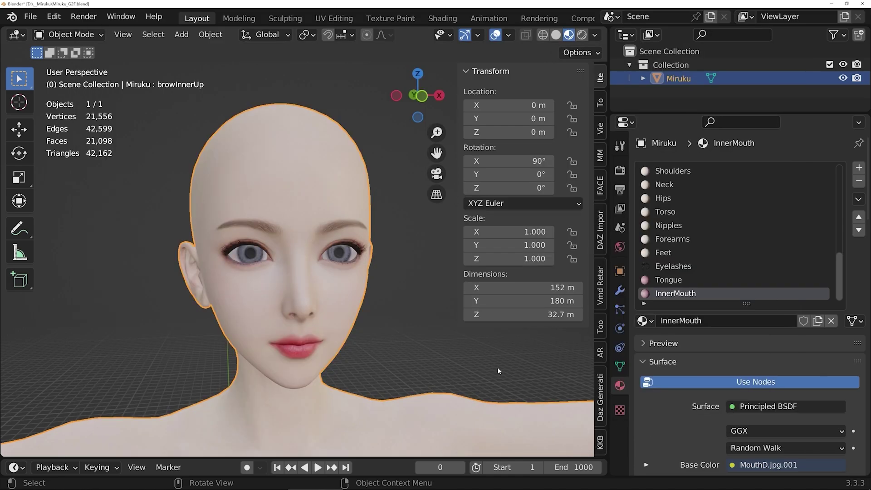
# - Switch to DAZ Studio and open Morph Loader Pro for the Genesis 2 Female figure
pyautogui.hotkey('alt', 'Tab')
pyautogui.hotkey('alt', 'Tab')
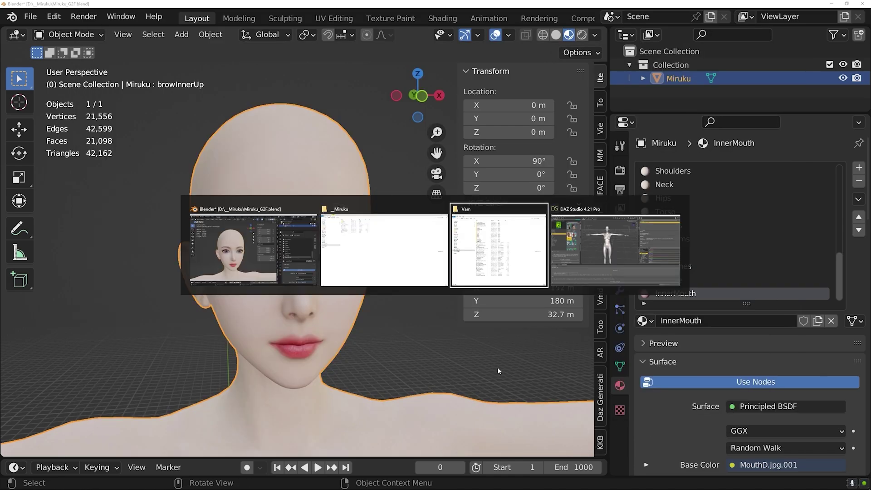
pyautogui.hotkey('alt', 'Tab')
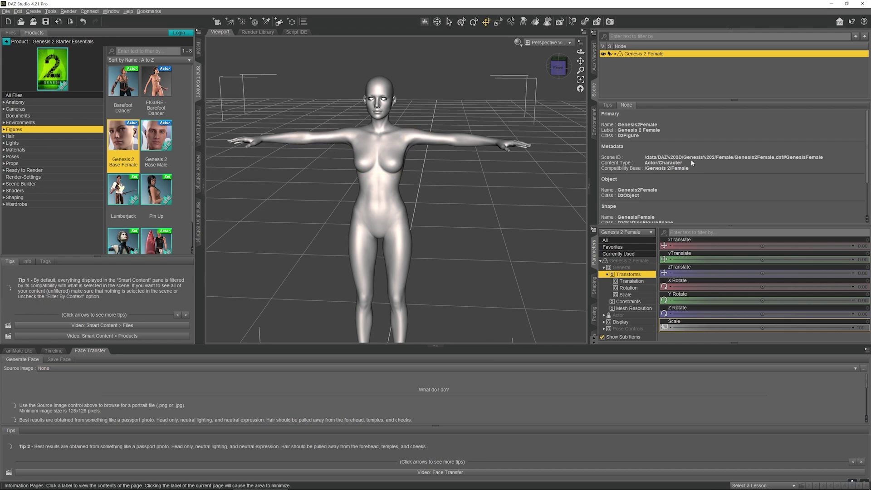
pyautogui.click(18, 11)
pyautogui.moveTo(34, 75)
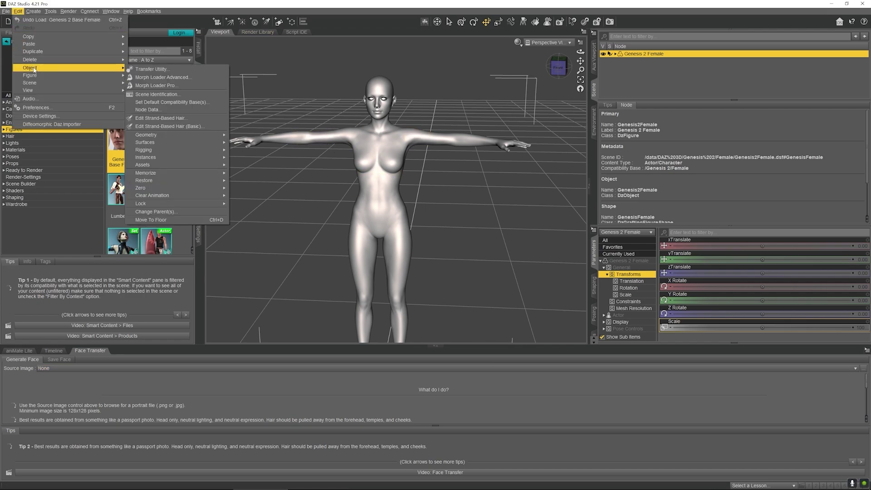
pyautogui.click(154, 85)
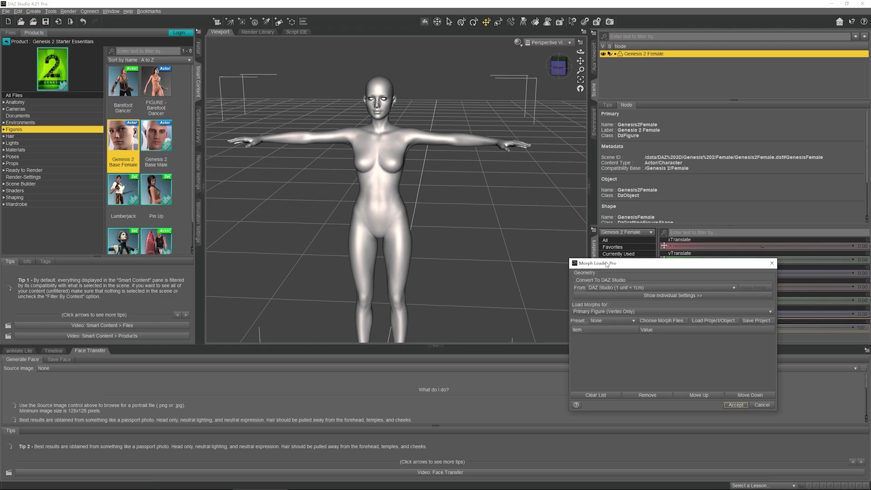
# - Set the morph conversion source to DAZ Studio (1 unit = 1cm) and load Miruku_Full.obj as the morph file
pyautogui.click(335, 215)
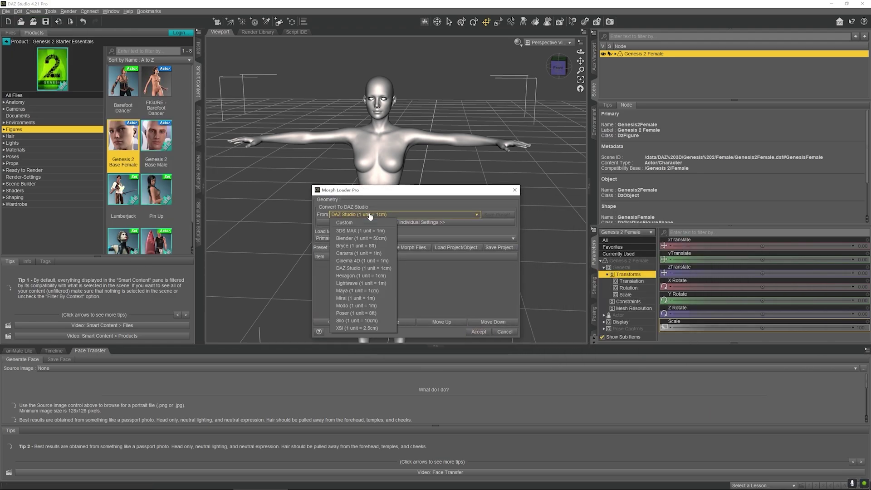
pyautogui.click(351, 271)
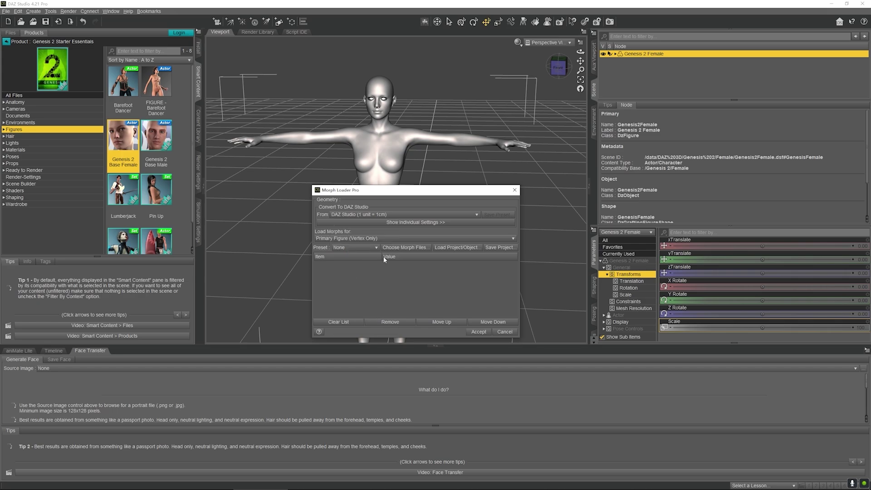
pyautogui.click(397, 251)
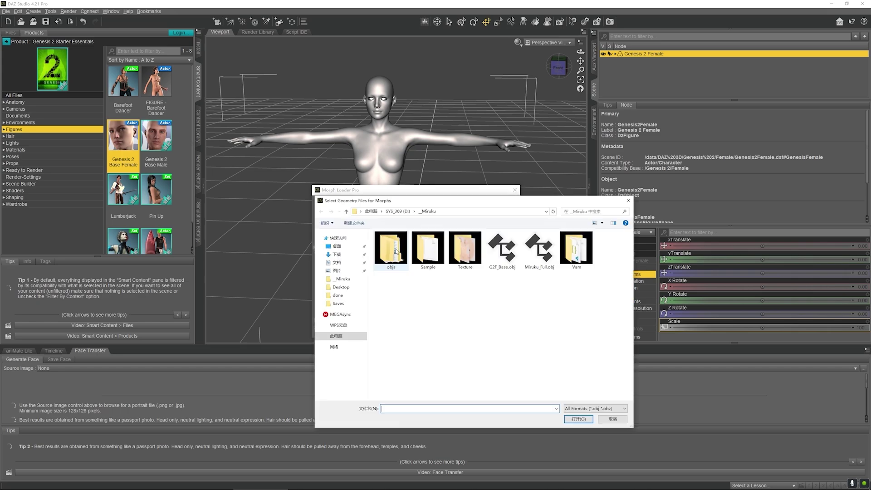
pyautogui.click(532, 270)
pyautogui.click(578, 418)
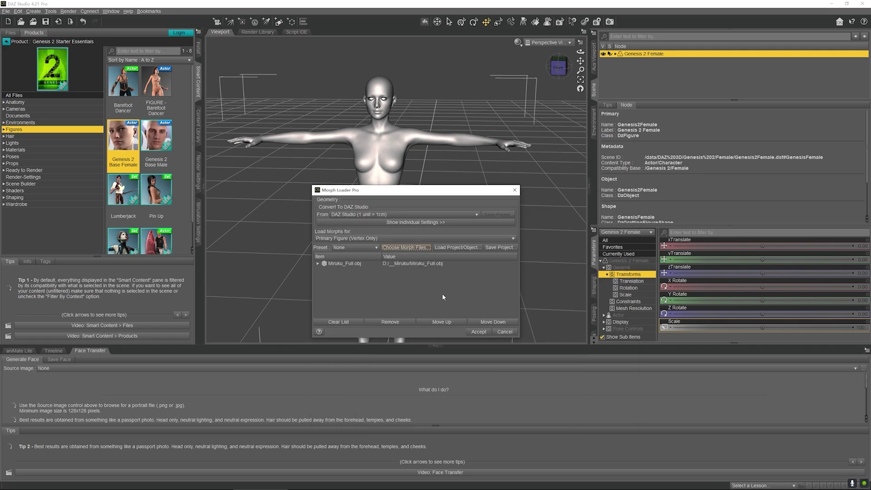
# - Set Reverse Deformations to Yes and Overwrite Existing to Deltas Only for Miruku_Full.obj, and create the morph
pyautogui.click(317, 263)
pyautogui.click(405, 291)
pyautogui.click(406, 290)
pyautogui.click(408, 295)
pyautogui.click(408, 295)
pyautogui.click(421, 316)
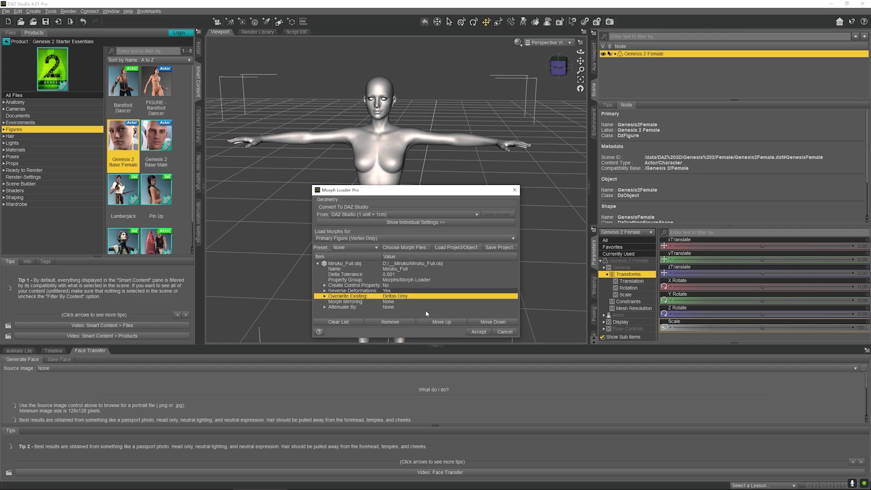
pyautogui.click(474, 332)
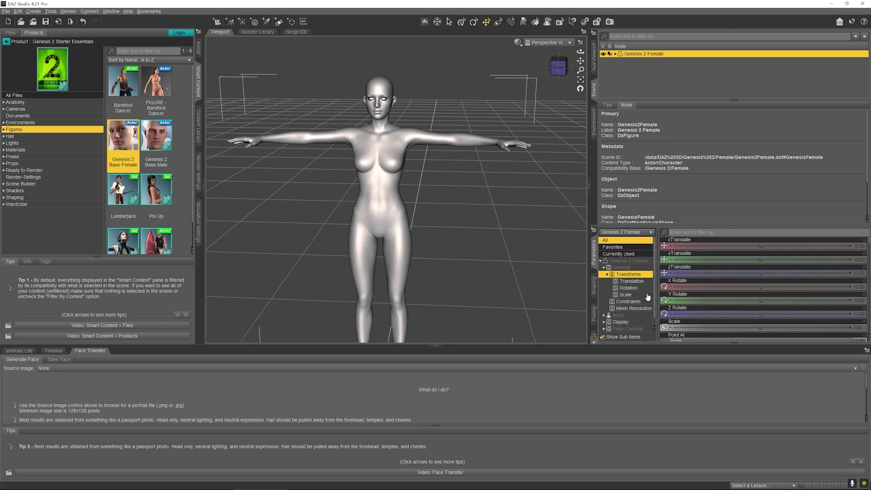
# - Set the minimum value of the Miruku_Full morph parameter to 0 and accept the parameter settings
pyautogui.click(634, 330)
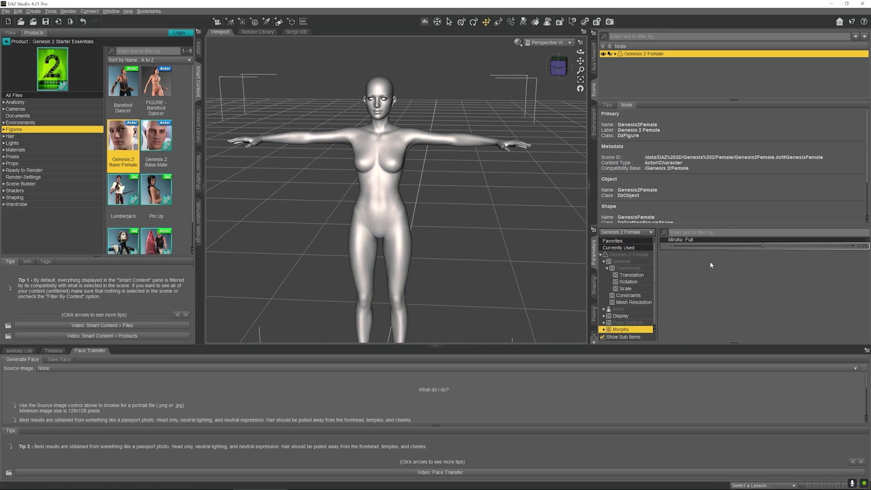
pyautogui.click(866, 240)
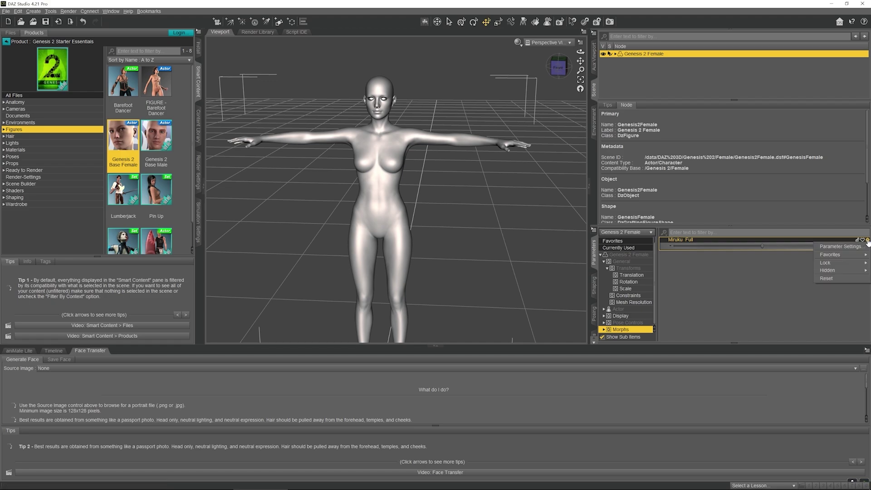
pyautogui.click(842, 249)
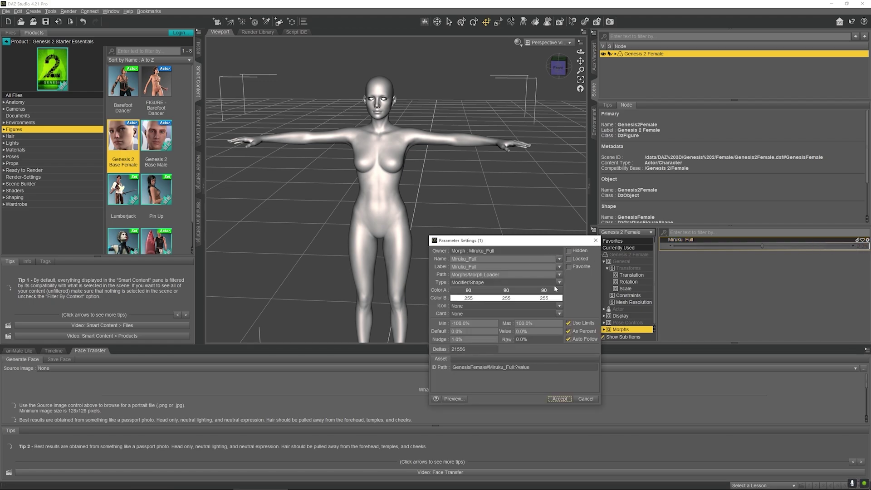
pyautogui.click(460, 323)
pyautogui.write('0')
pyautogui.press('Return')
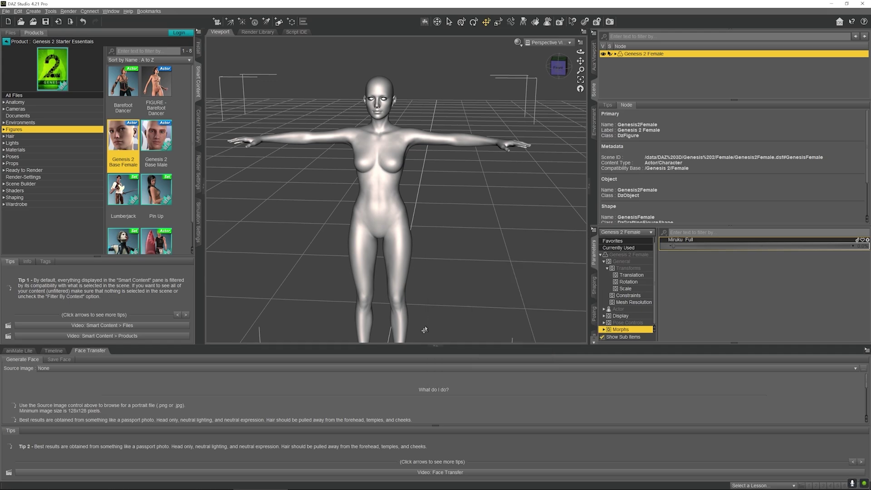
# - Set the path of the Miruku_Full morph parameter to Actor and accept the parameter settings
pyautogui.click(867, 239)
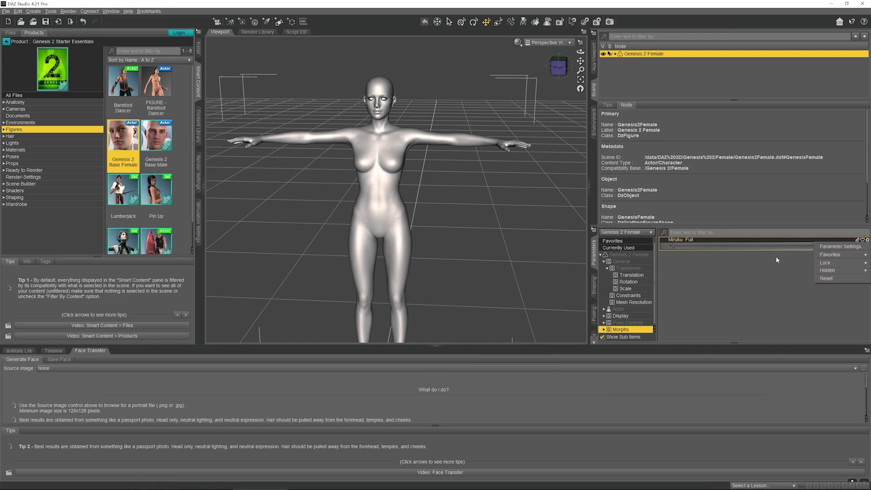
pyautogui.click(839, 246)
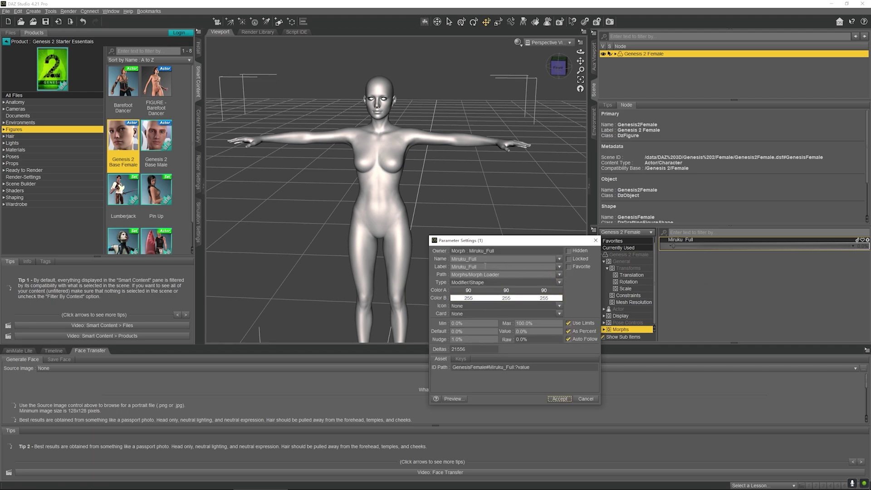
pyautogui.click(559, 275)
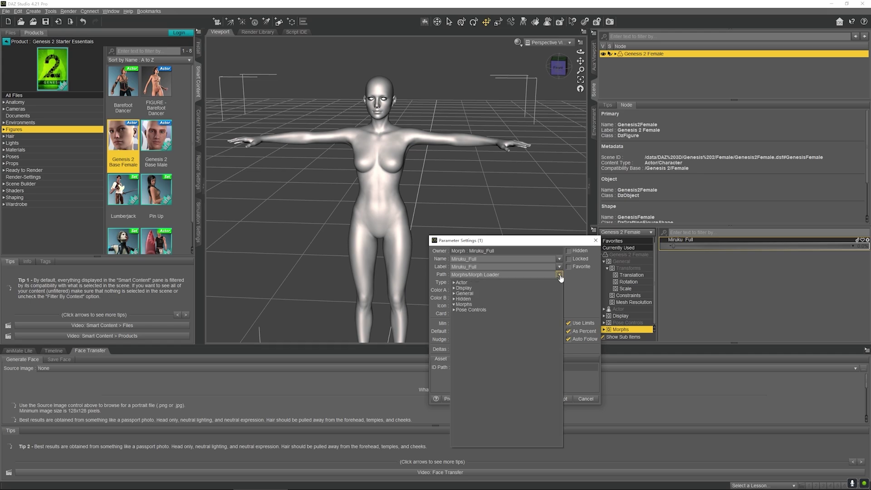
pyautogui.click(478, 283)
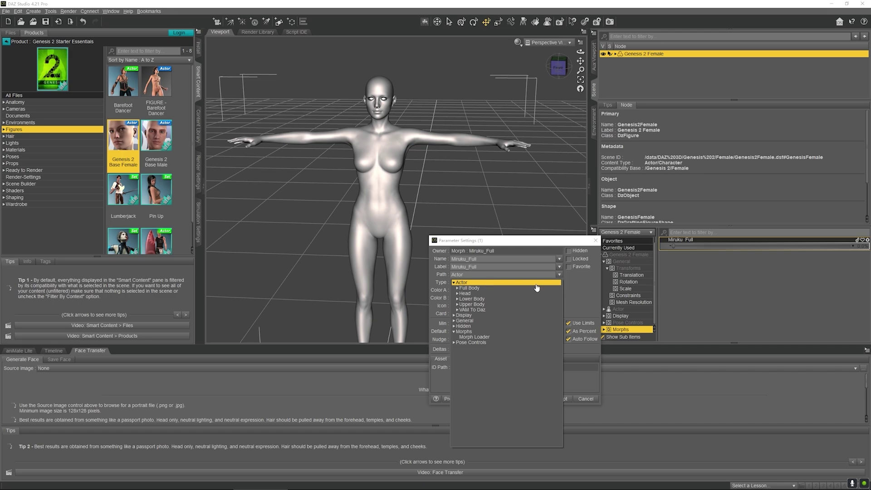
pyautogui.click(556, 286)
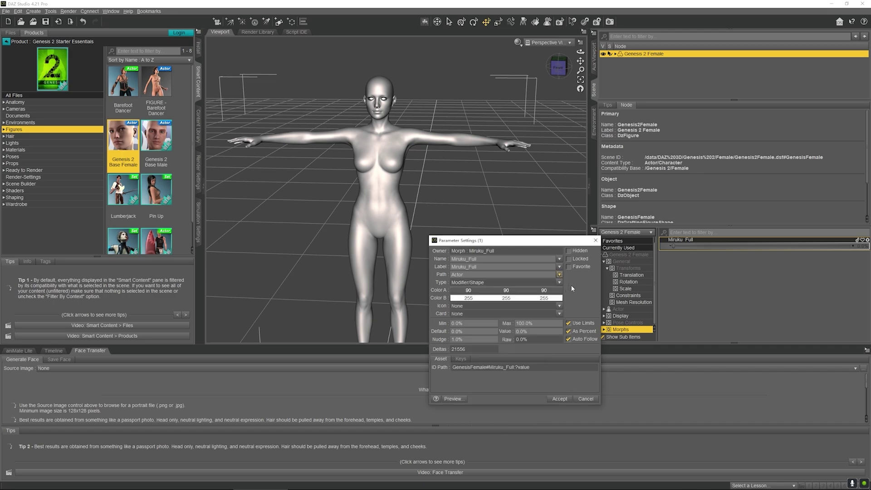
pyautogui.click(559, 399)
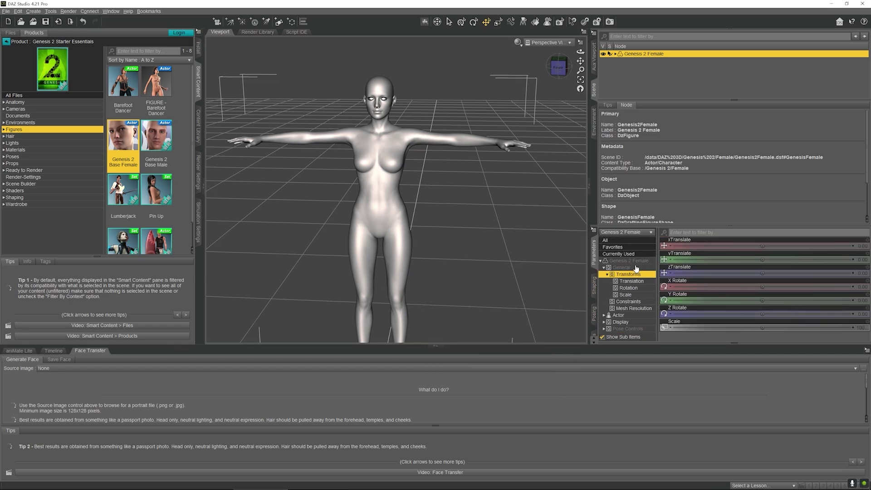
# - Apply the Miruku_Full actor morph at 100% and adjust the figure's rigging to shape with center and end points adjusted
pyautogui.click(633, 315)
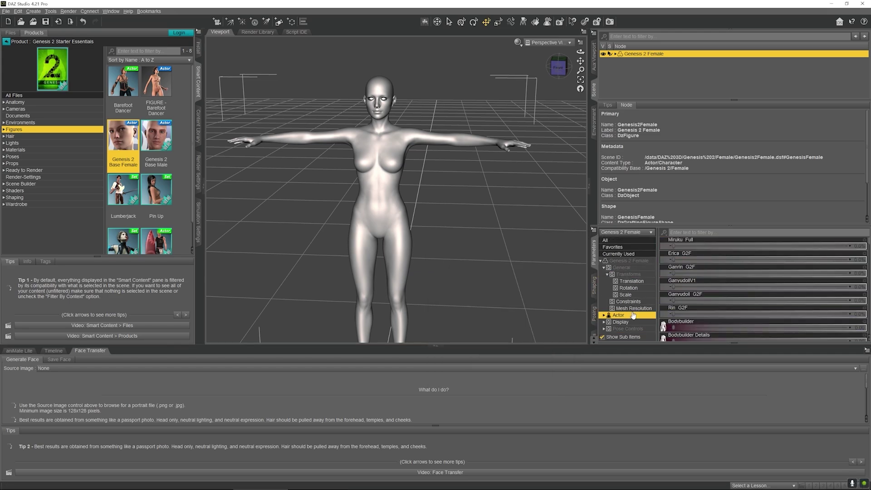
pyautogui.moveTo(673, 244); pyautogui.dragTo(857, 246)
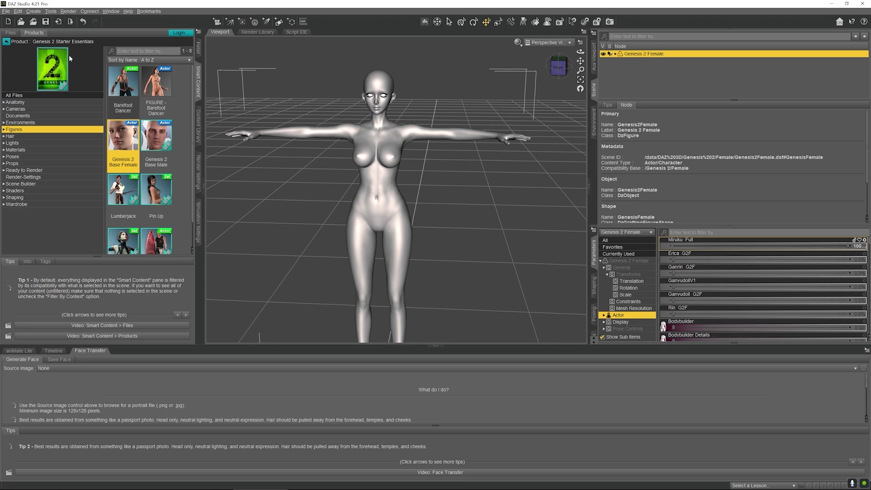
pyautogui.click(18, 11)
pyautogui.moveTo(43, 79)
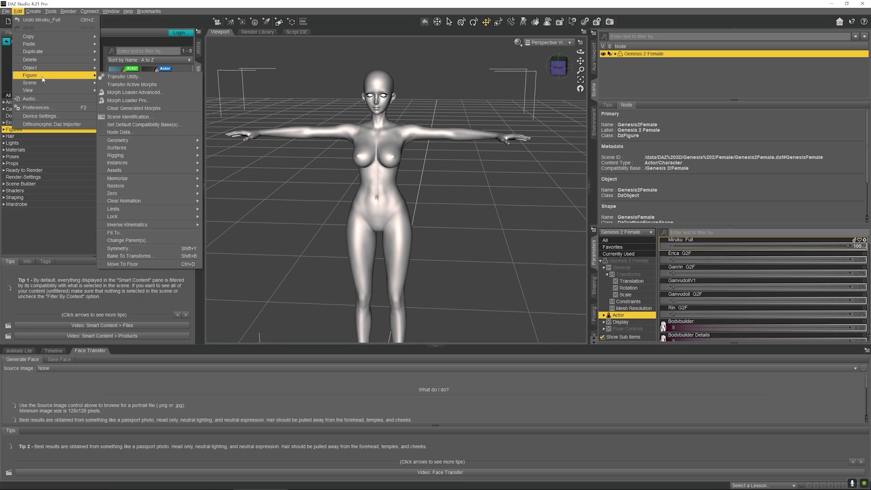
pyautogui.moveTo(150, 166)
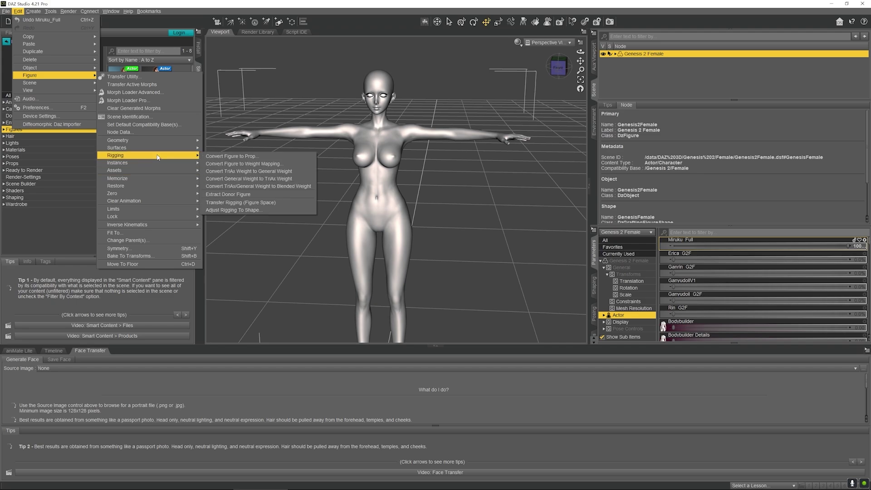
pyautogui.click(233, 210)
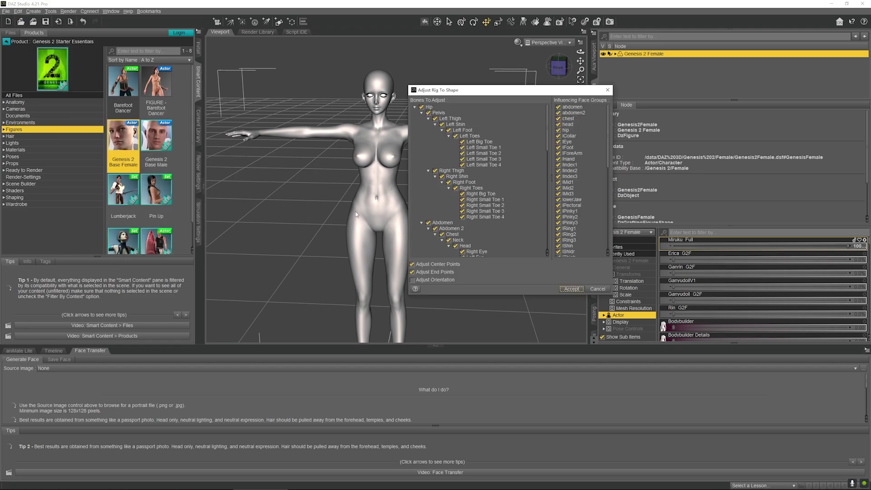
pyautogui.click(570, 289)
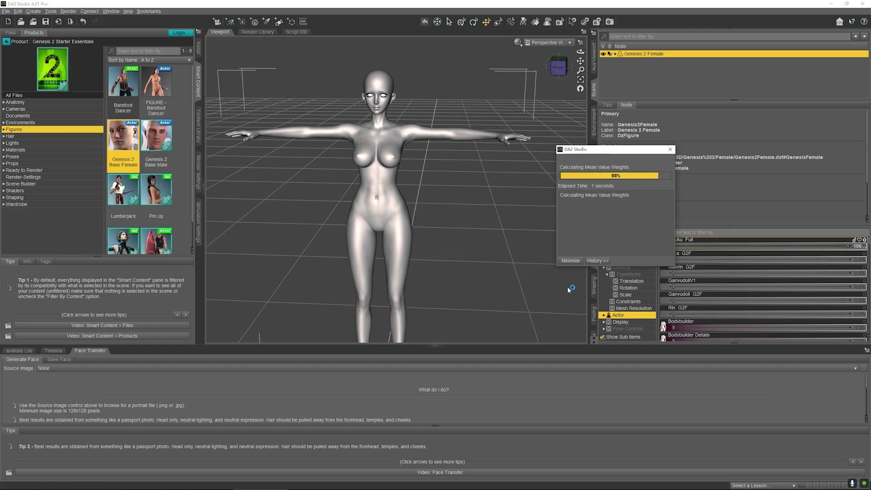
# - Enable edit mode for the parameters and run ERC Freeze on the Miruku_Full property with the default options
pyautogui.rightClick(673, 239)
pyautogui.click(703, 245)
pyautogui.rightClick(703, 245)
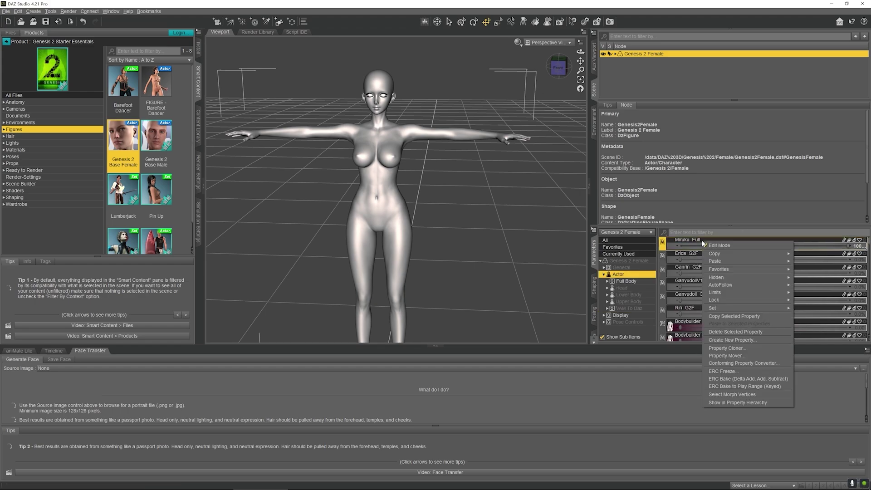
pyautogui.click(747, 371)
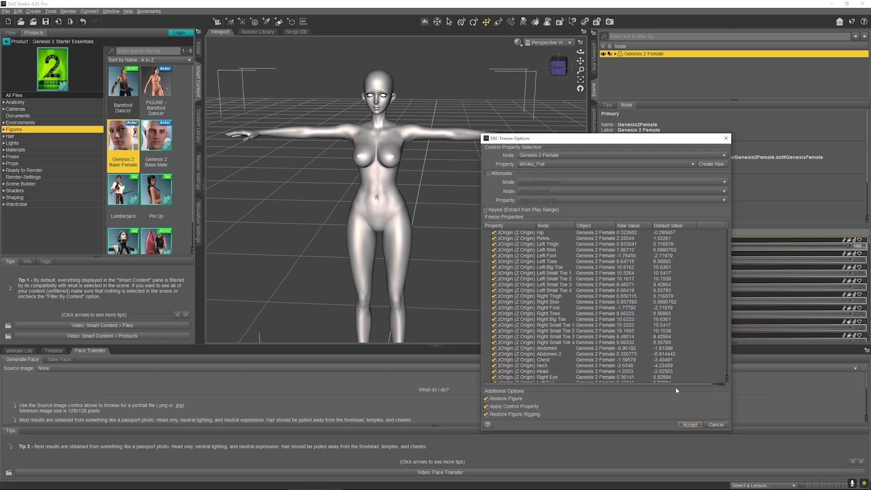
pyautogui.click(689, 424)
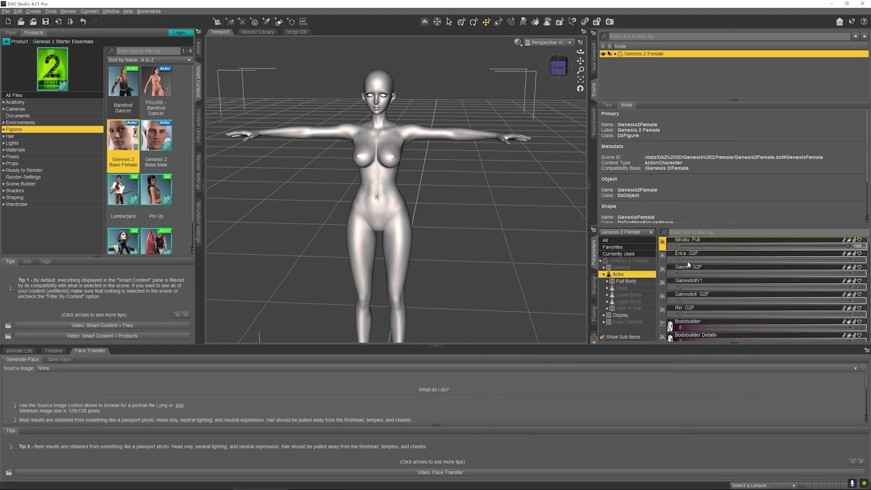
# - Repeat ERC Freeze on the Miruku_Full property and turn off parameter edit mode
pyautogui.rightClick(690, 238)
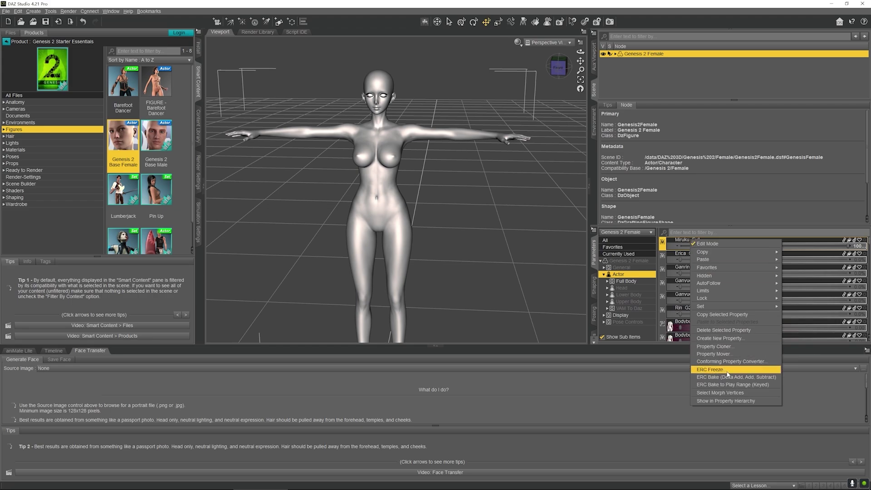
pyautogui.click(748, 370)
pyautogui.click(689, 424)
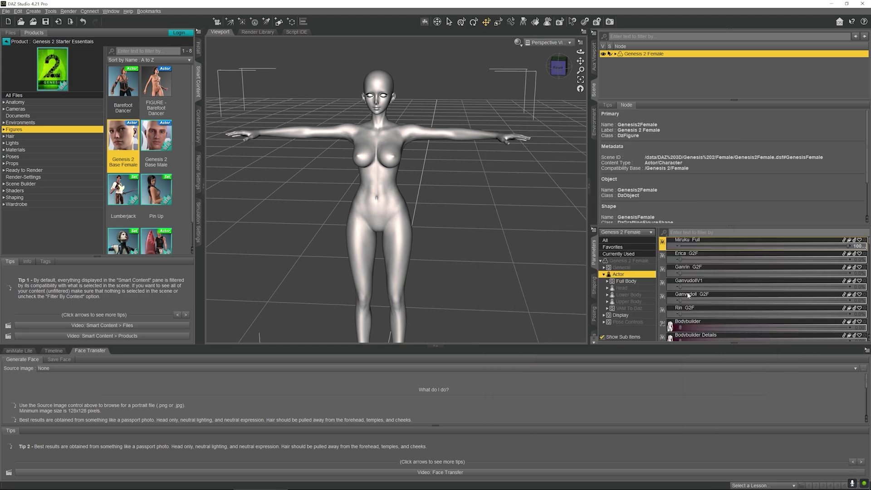
pyautogui.rightClick(670, 240)
pyautogui.click(693, 246)
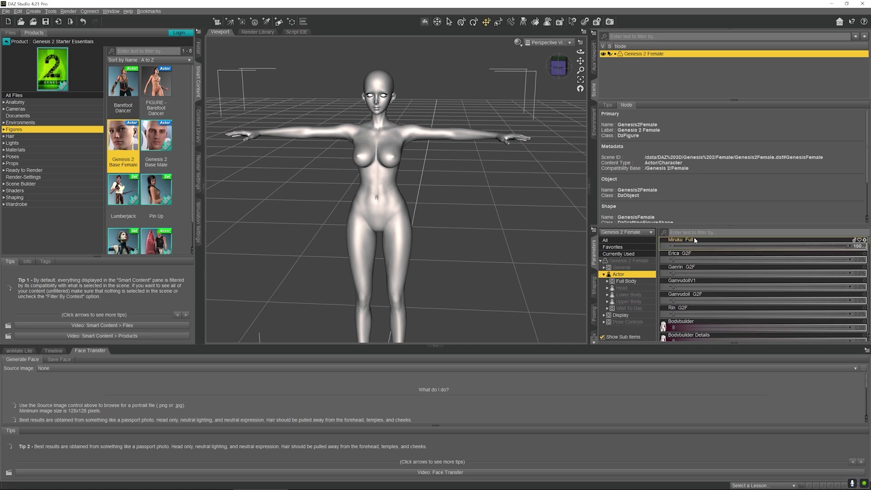
# - Check the asset information in the Miruku_Full parameter settings and close them without changes
pyautogui.click(864, 240)
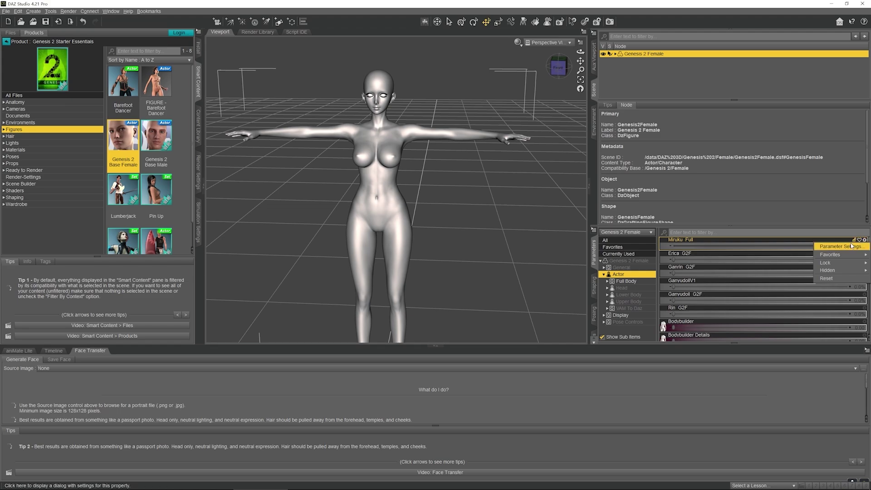
pyautogui.click(851, 246)
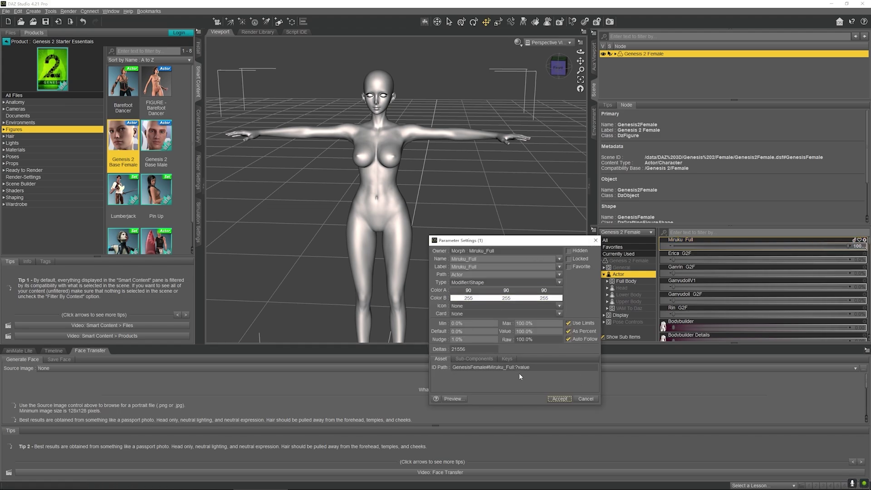
pyautogui.click(583, 399)
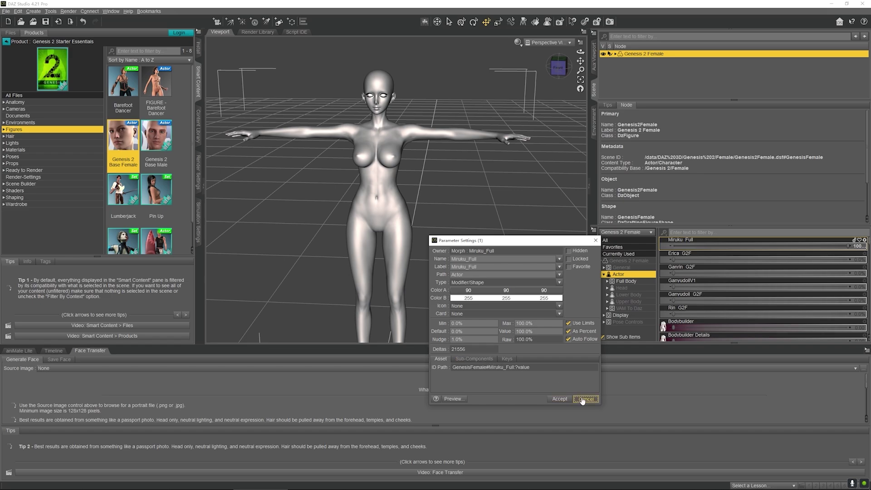
# - Start saving a morph asset and select only Miruku_Full under Genesis 2 Female's Actor properties
pyautogui.click(6, 13)
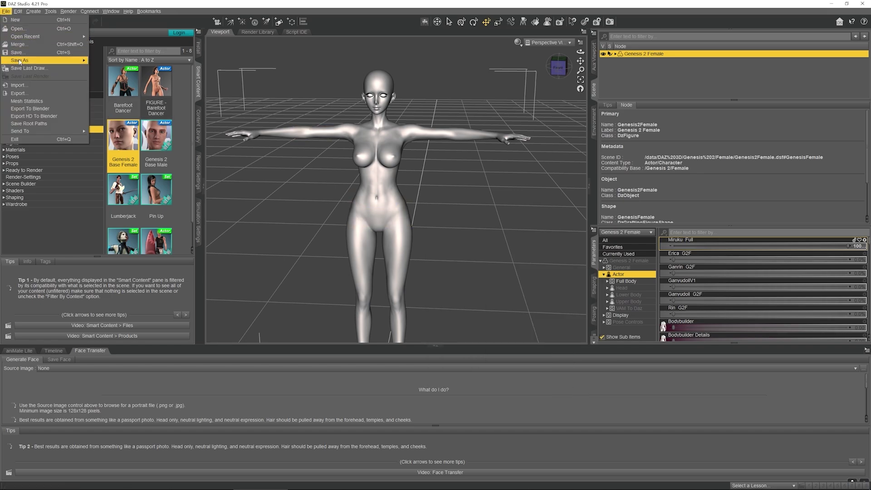
pyautogui.moveTo(74, 61)
pyautogui.moveTo(195, 210)
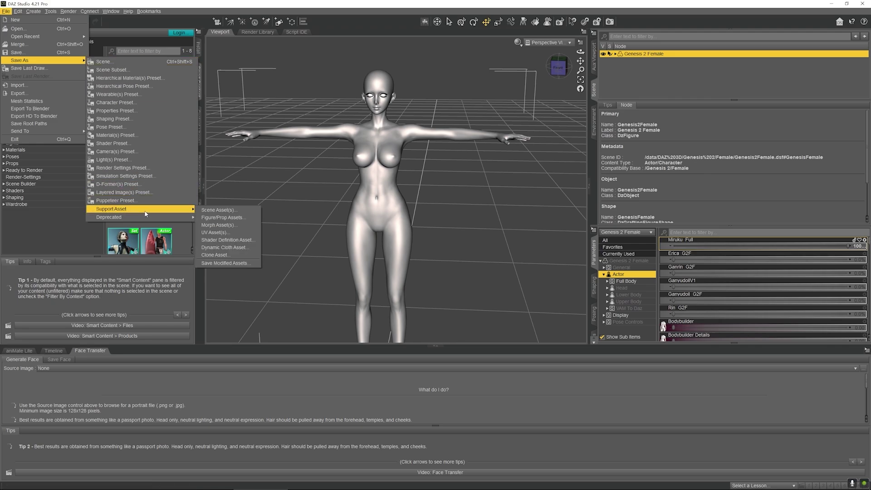
pyautogui.click(213, 226)
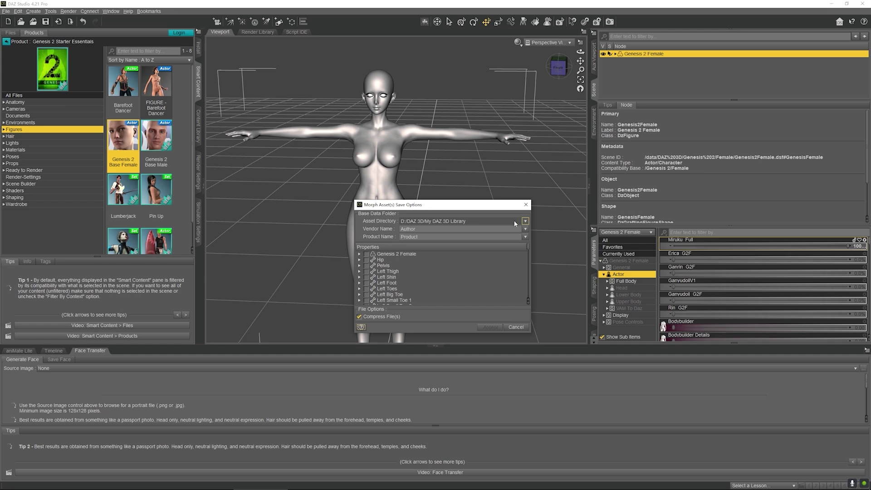
pyautogui.click(359, 253)
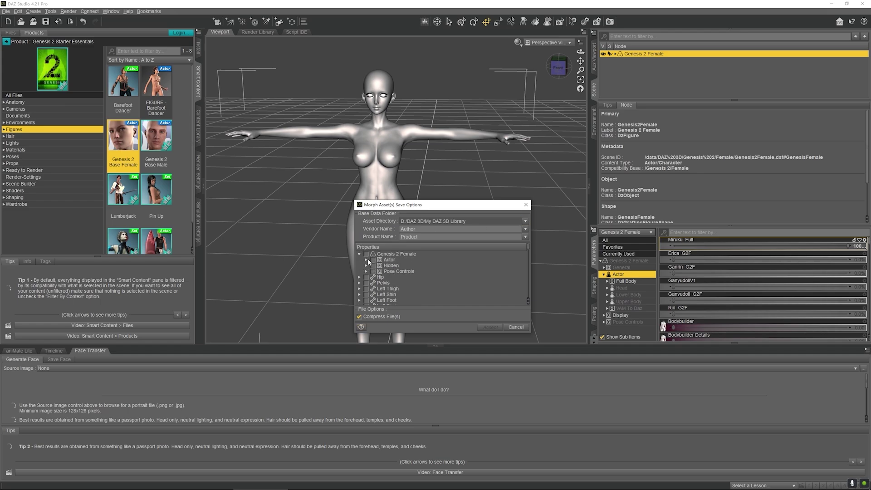
pyautogui.click(366, 259)
pyautogui.click(380, 265)
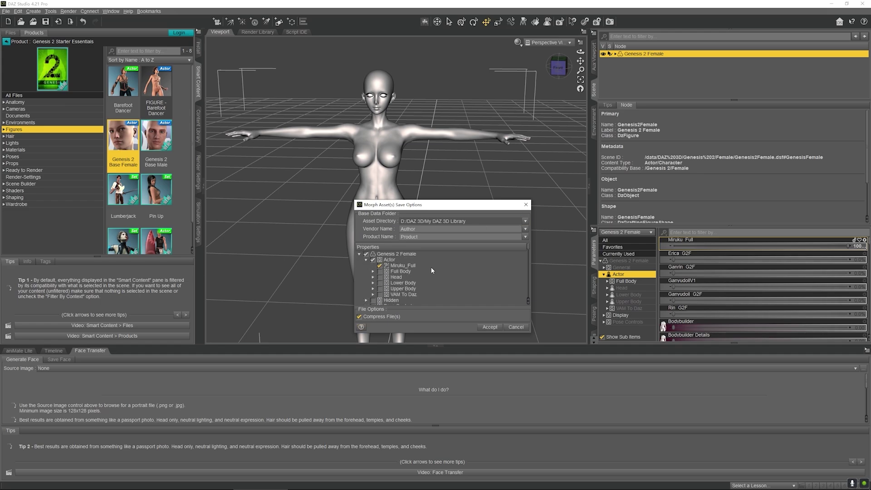
# - Save the morph asset to D:/DAZ 3D/My Library with vendor name Jenesun and product name Miruku_Full
pyautogui.click(525, 221)
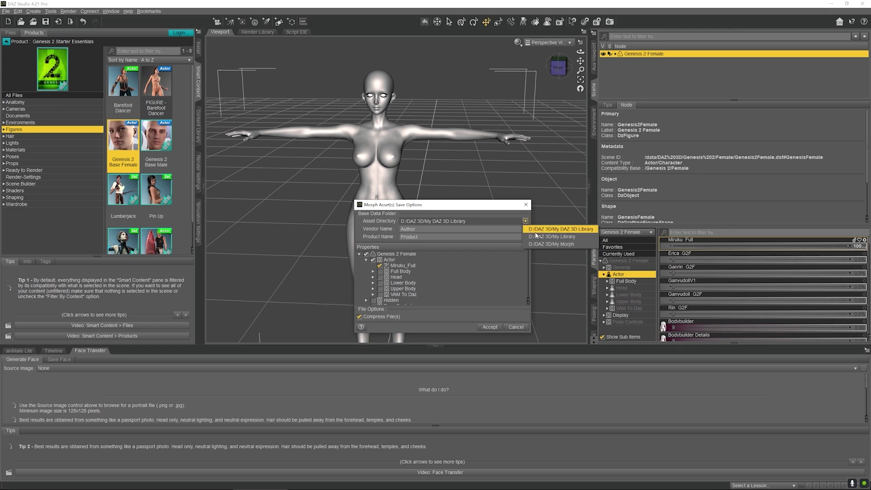
pyautogui.click(561, 237)
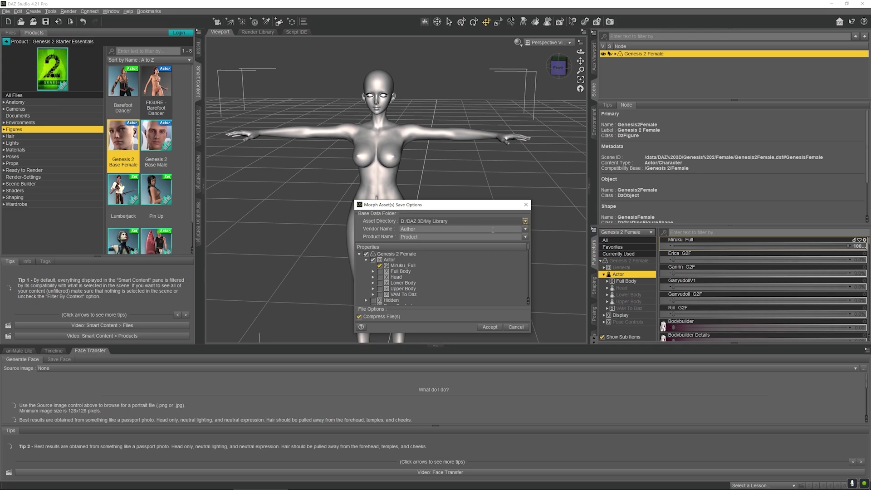
pyautogui.press('Tab')
pyautogui.press('BackSpace')
pyautogui.write('Jenesun')
pyautogui.press('Tab')
pyautogui.write('Mi')
pyautogui.click(490, 327)
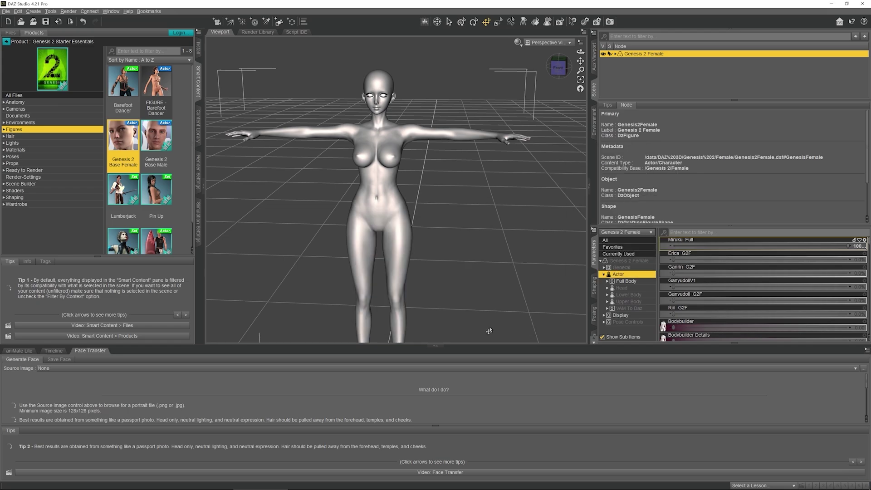
# - Open the folder of the saved Miruku_Full morph file from its parameter settings
pyautogui.click(864, 241)
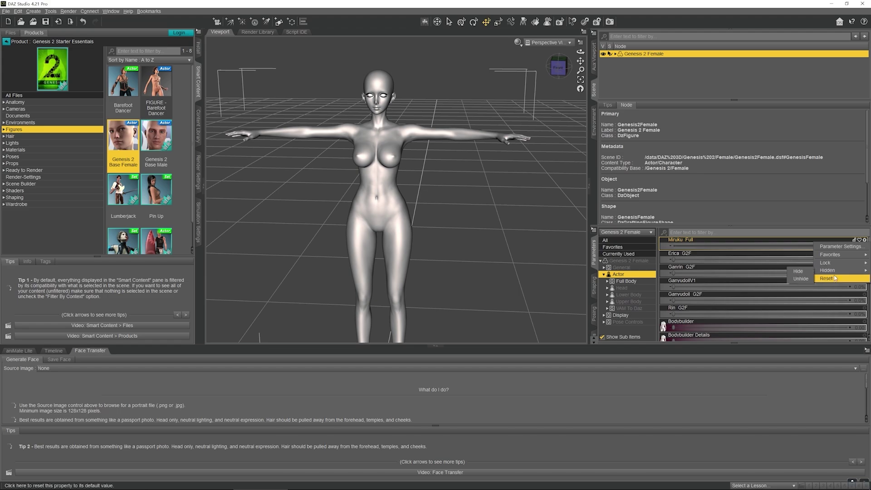
pyautogui.click(840, 246)
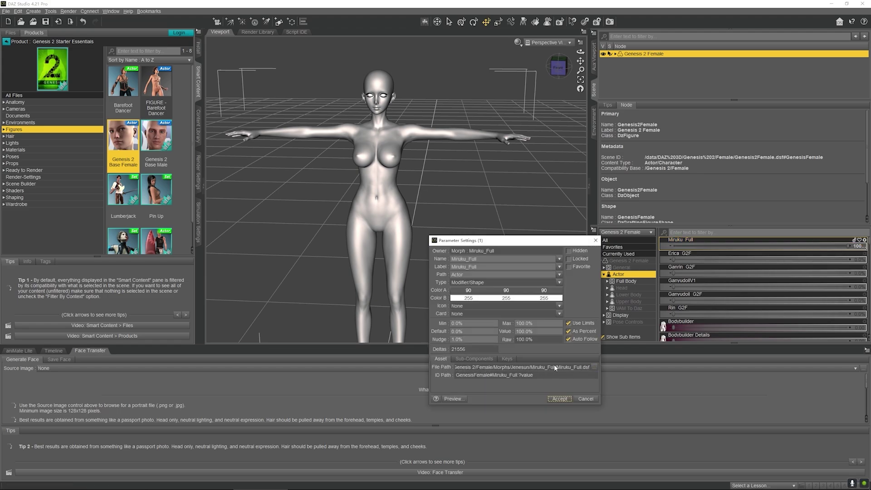
pyautogui.click(594, 367)
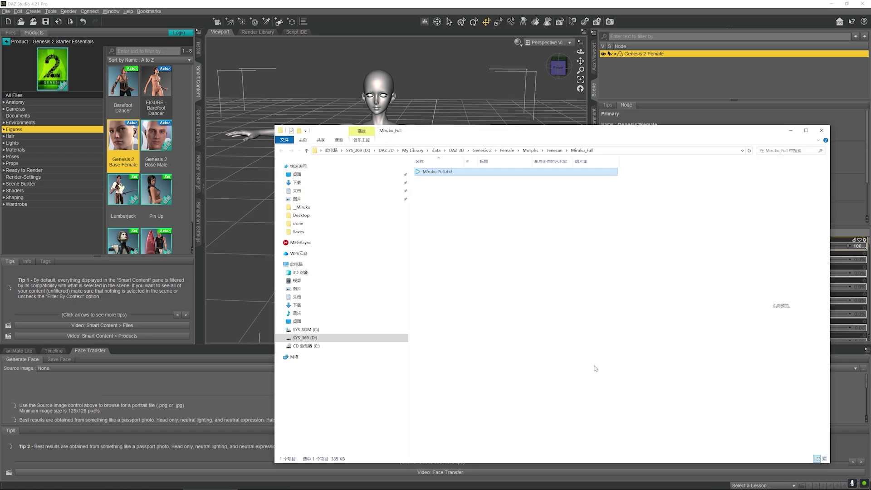
# - Copy the Miruku_Full.dsf morph file and switch to the File Explorer window showing the Vam game folder
pyautogui.rightClick(449, 172)
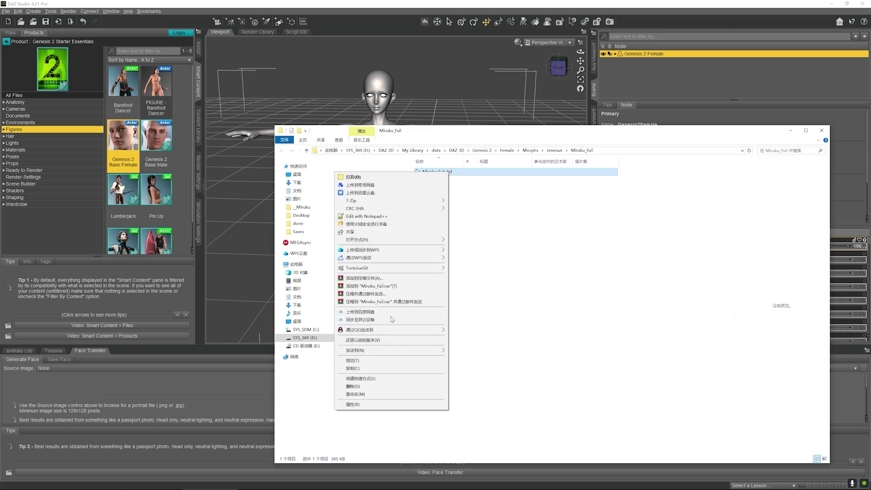
pyautogui.click(377, 368)
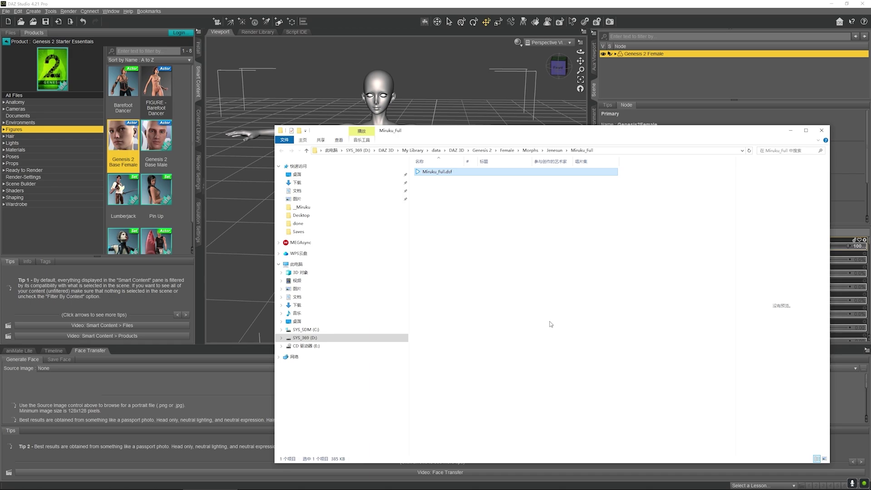
pyautogui.hotkey('alt', 'Tab')
pyautogui.hotkey('alt', 'Tab')
pyautogui.hotkey('alt', 'Tab')
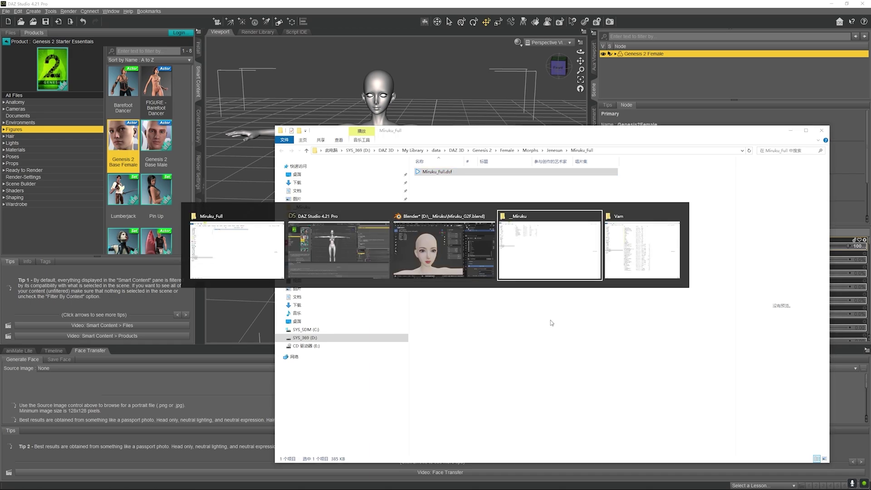
pyautogui.hotkey('alt', 'Tab')
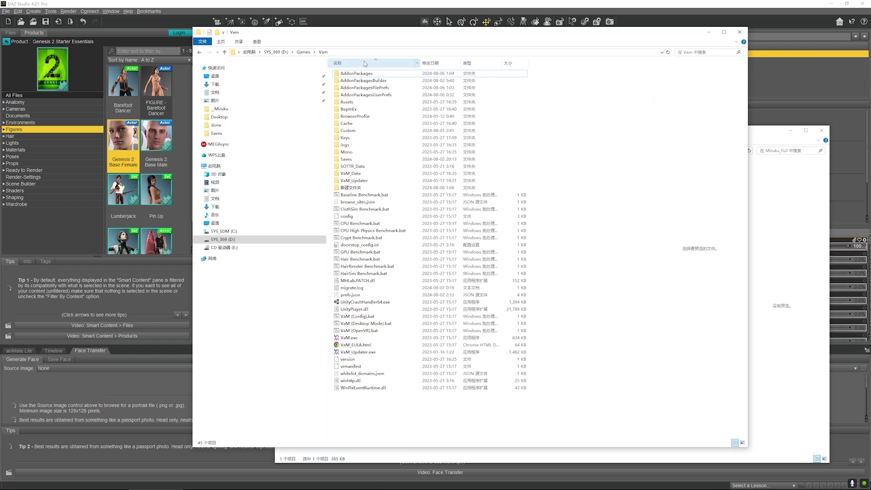
# - Open the Custom/Atom/Person/Morphs subfolder inside the Vam folder
pyautogui.doubleClick(352, 131)
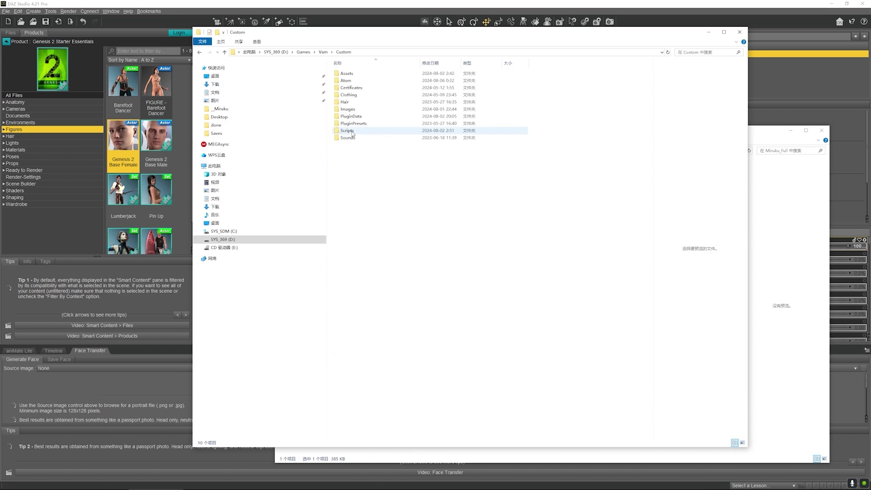
pyautogui.doubleClick(346, 81)
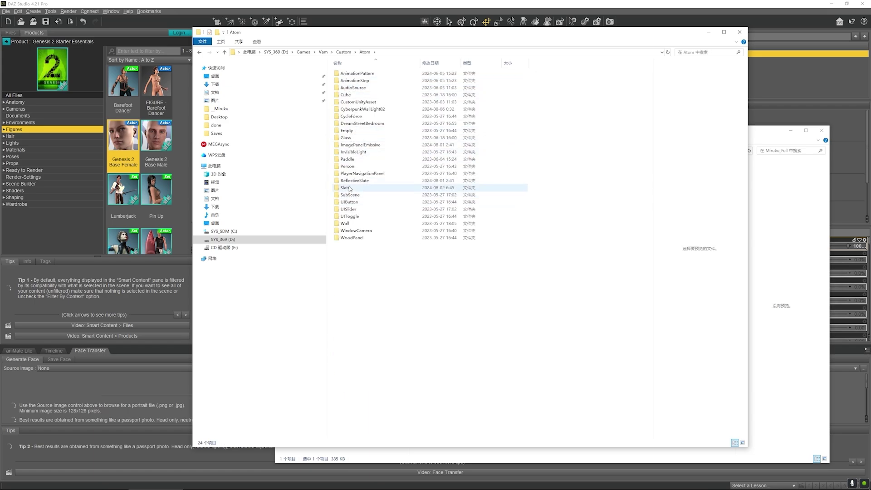
pyautogui.doubleClick(353, 166)
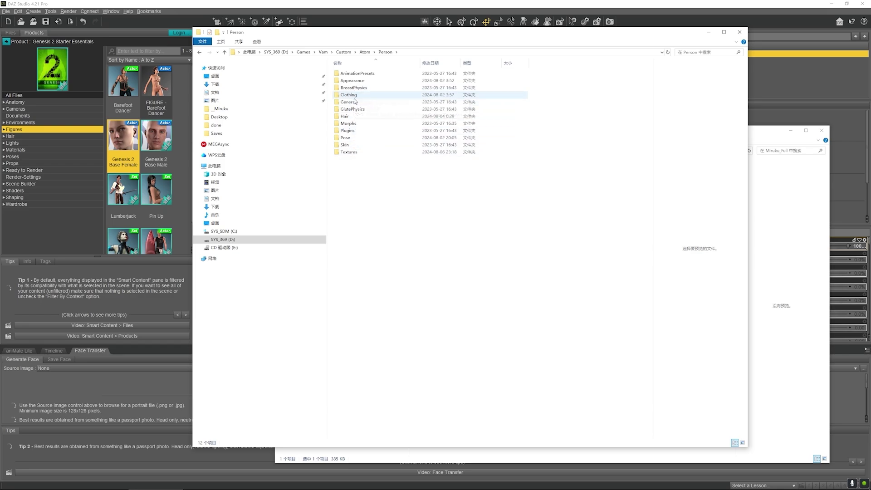
pyautogui.click(352, 125)
pyautogui.doubleClick(352, 125)
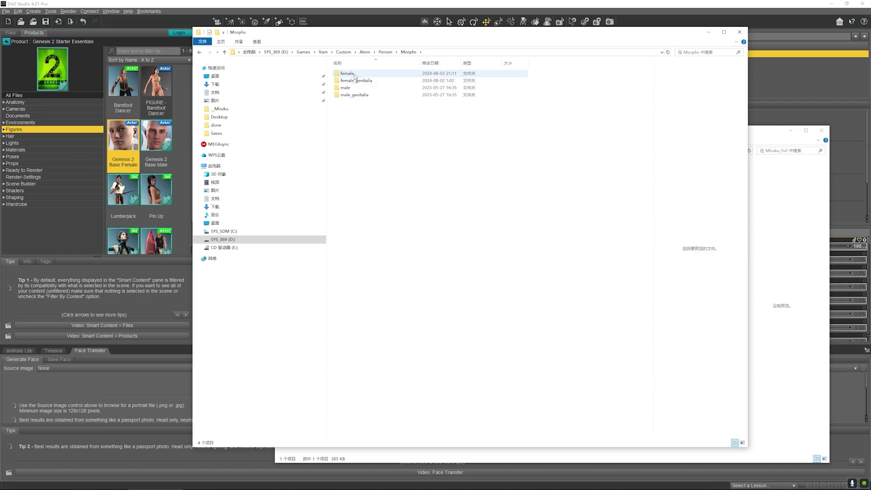
# - In the female/Miruku morph folder, delete the existing Miruku_Full .dsf, .vmb and .vmi files, keeping the FACS folder
pyautogui.doubleClick(354, 74)
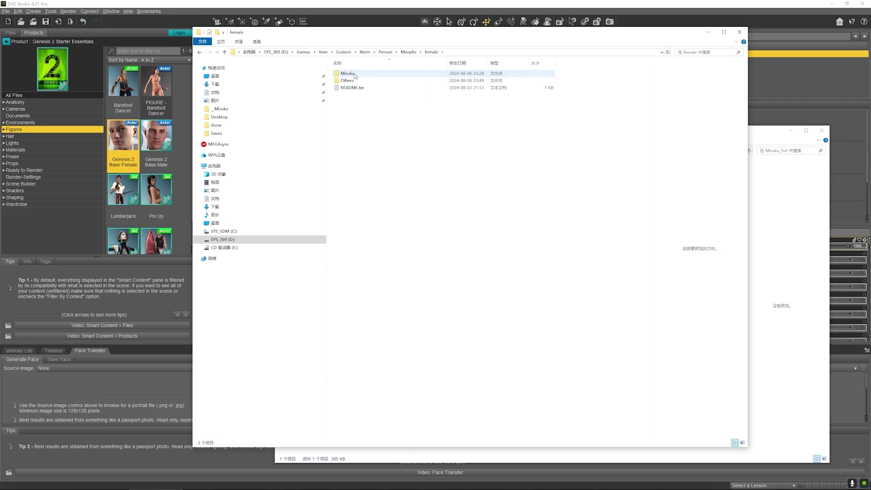
pyautogui.doubleClick(355, 74)
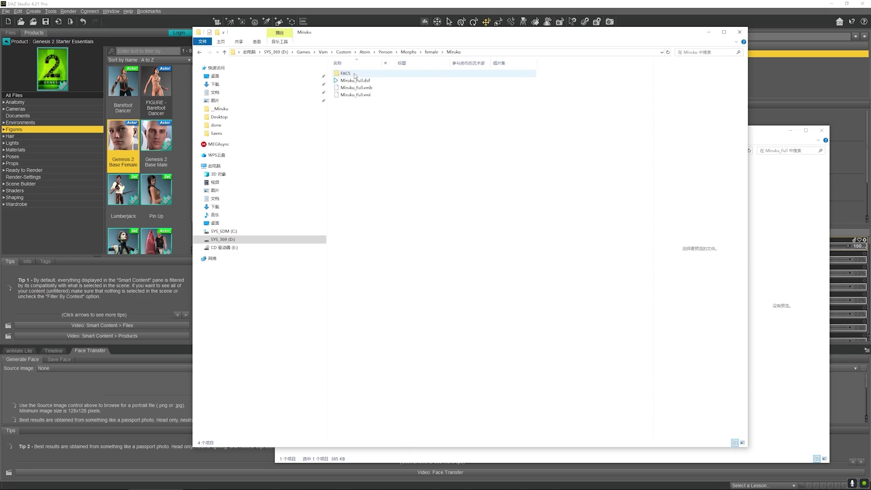
pyautogui.moveTo(357, 99); pyautogui.dragTo(352, 80)
pyautogui.press('Delete')
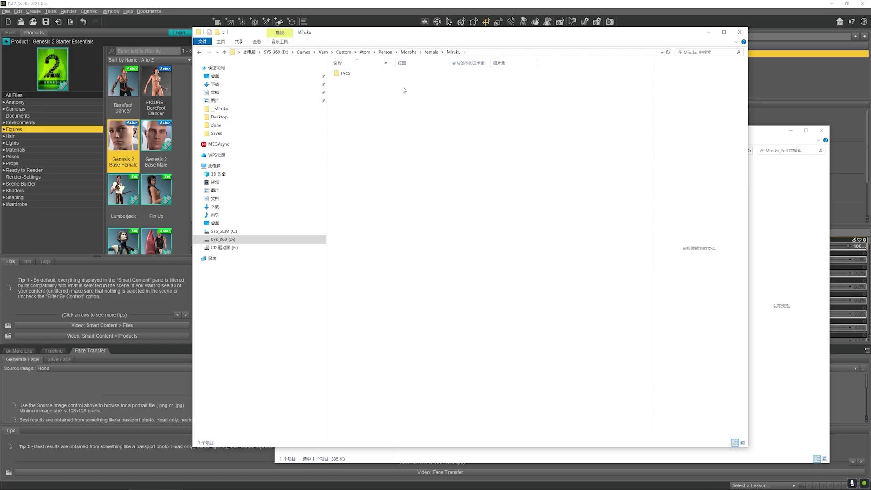